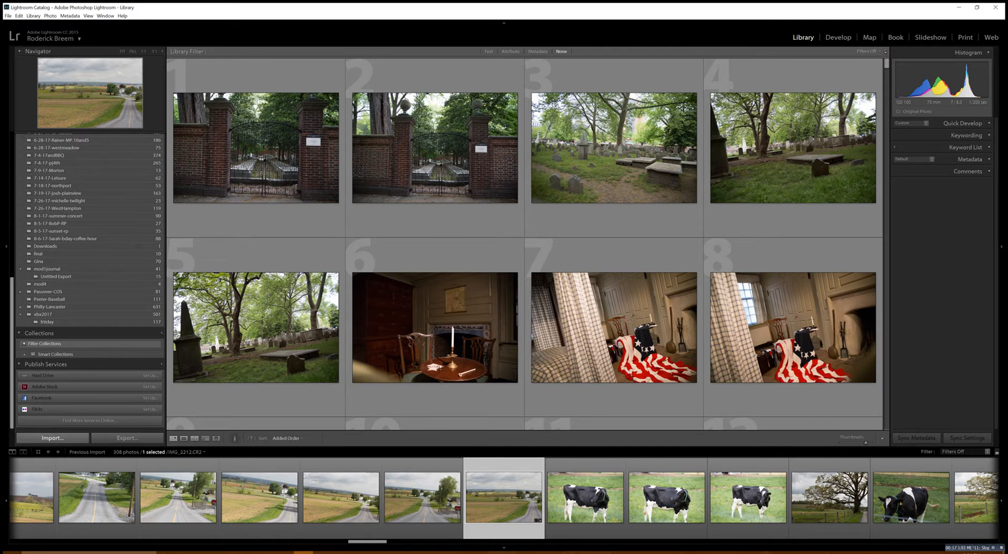
click(53, 437)
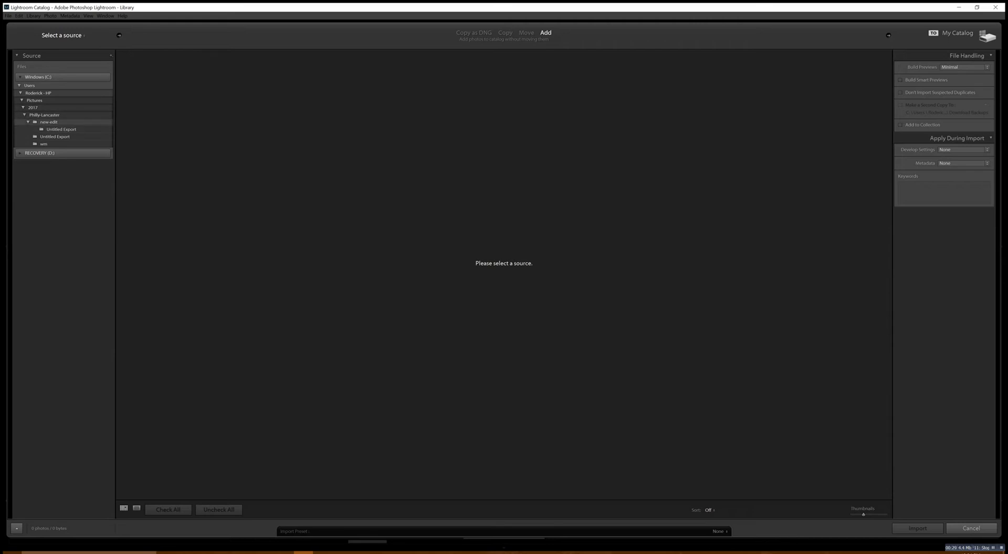
click(47, 122)
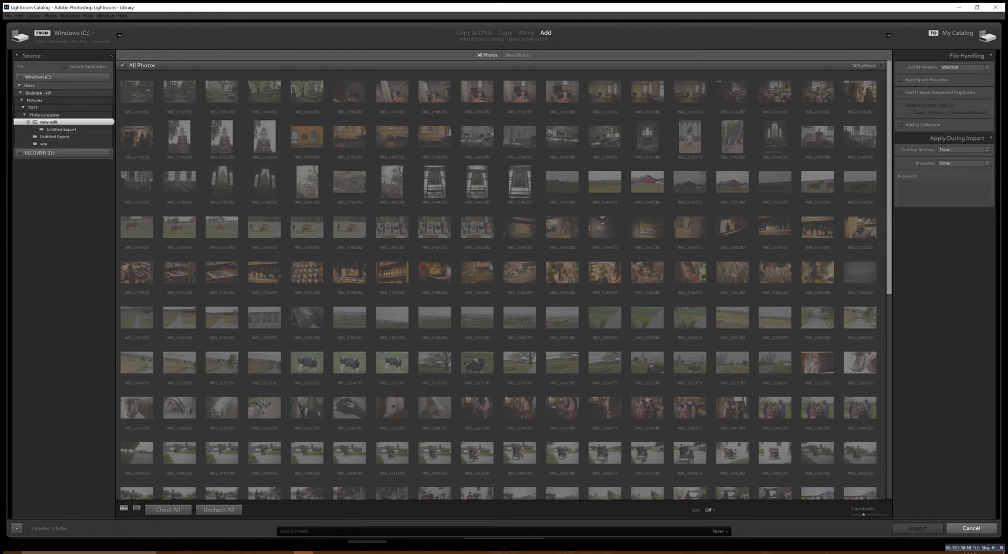
click(972, 528)
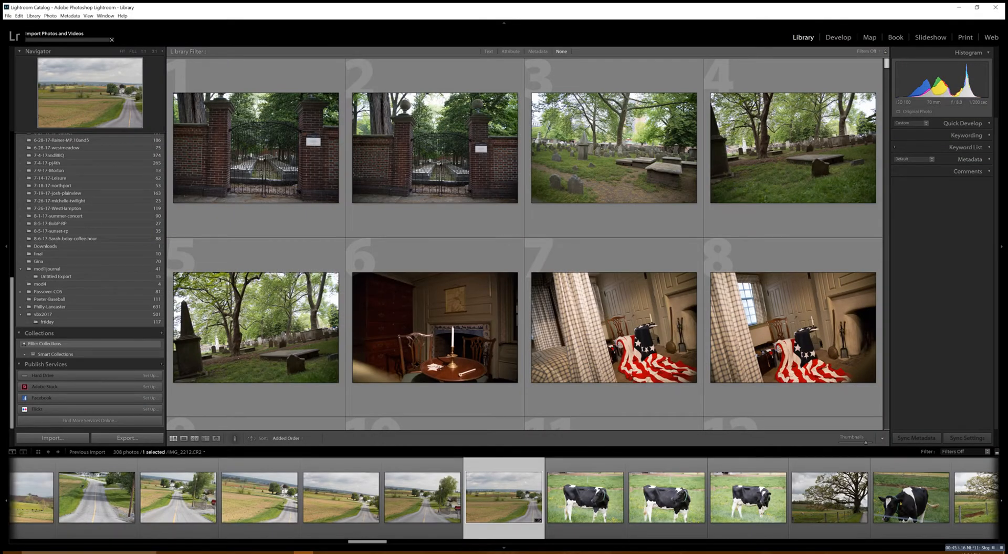
Step: Open photo 17, the smiling seamstress in a white bonnet beside the window, in the Develop module
drag(887, 64, 886, 78)
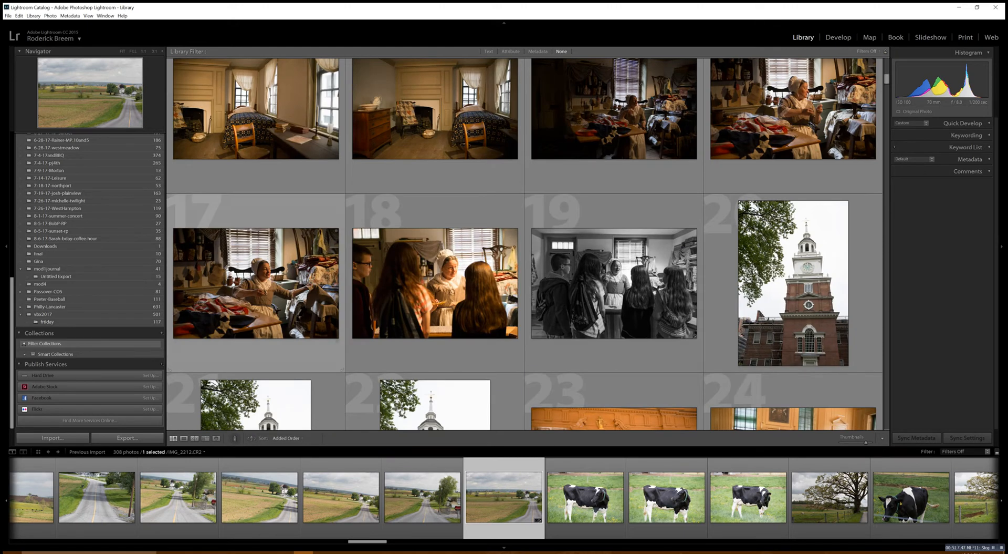
click(256, 283)
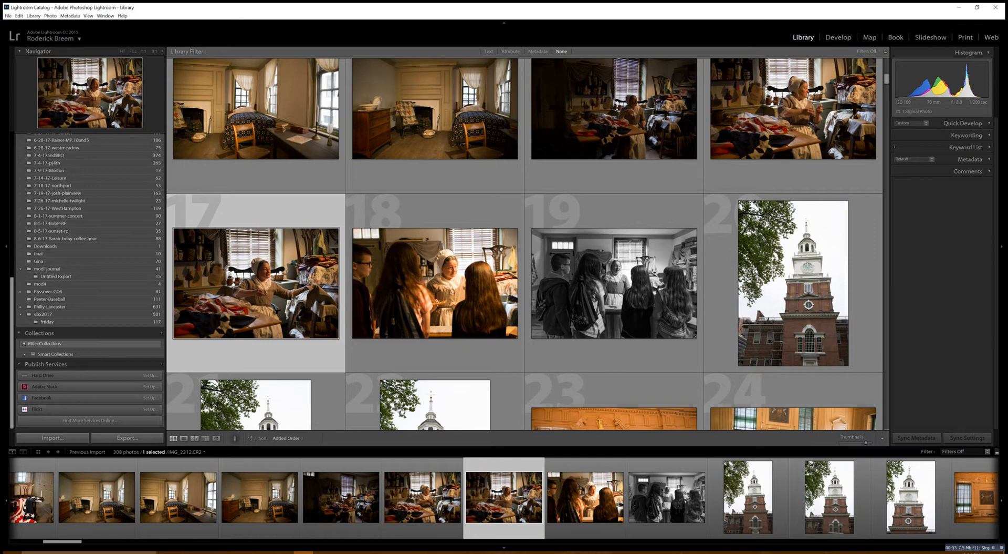
key(d)
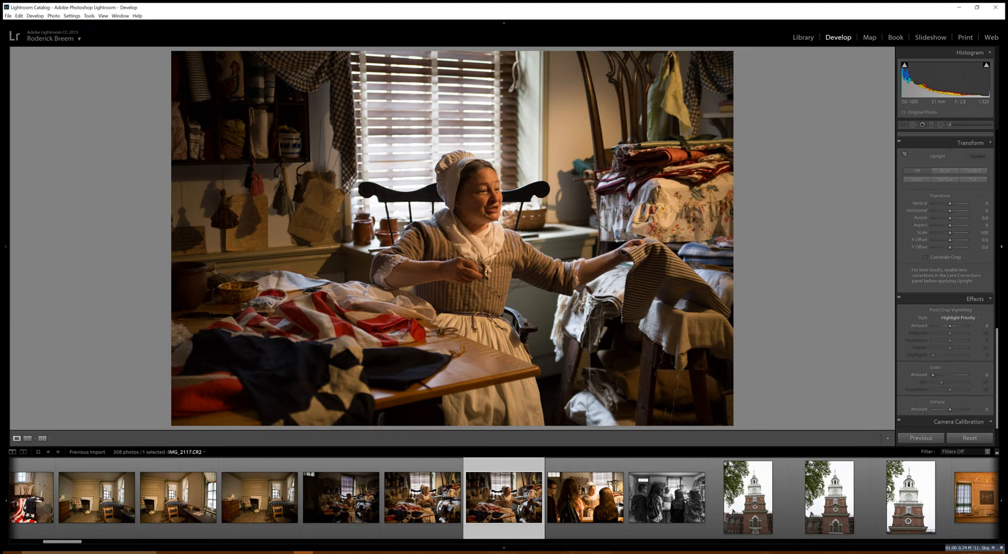
Step: Look over the adjustment sections of the Develop module and convert the seamstress photo to black and white
scroll(945, 263, up, 10)
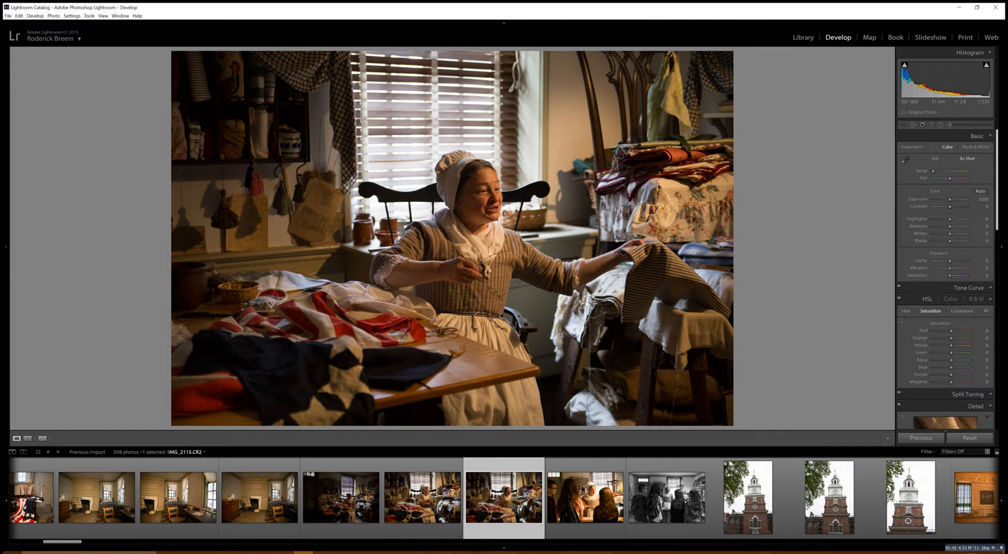
scroll(946, 278, down, 5)
scroll(946, 278, down, 3)
scroll(945, 278, down, 4)
scroll(946, 278, up, 10)
key(v)
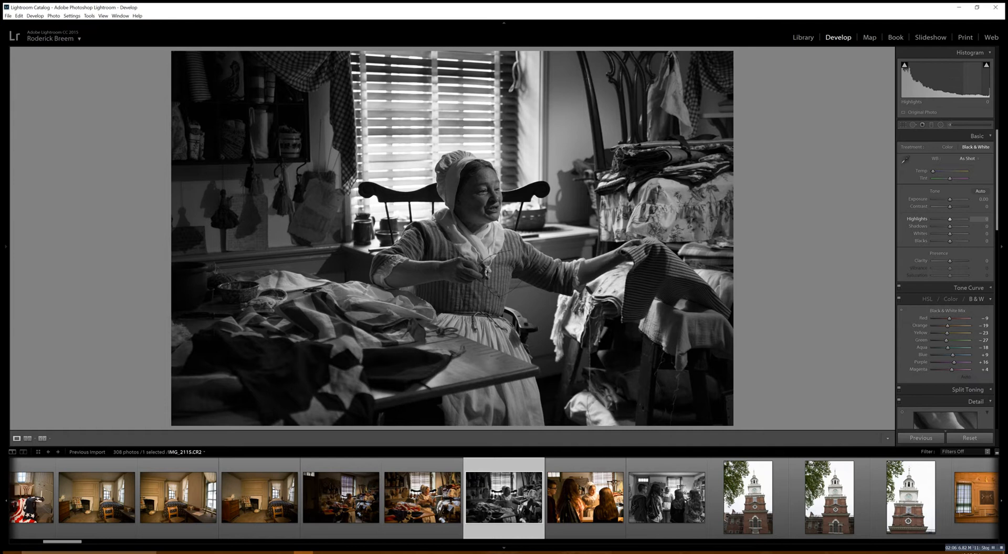
Step: Adjust the photo's tone with Highlights -61, Shadows +100, Contrast +9 and Exposure +0.19
drag(950, 219, 939, 218)
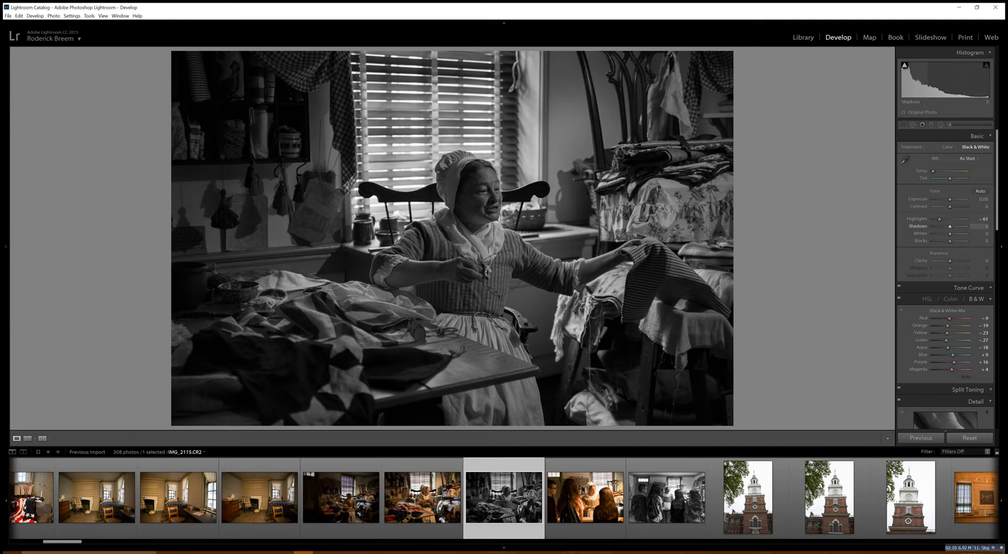
drag(951, 226, 967, 226)
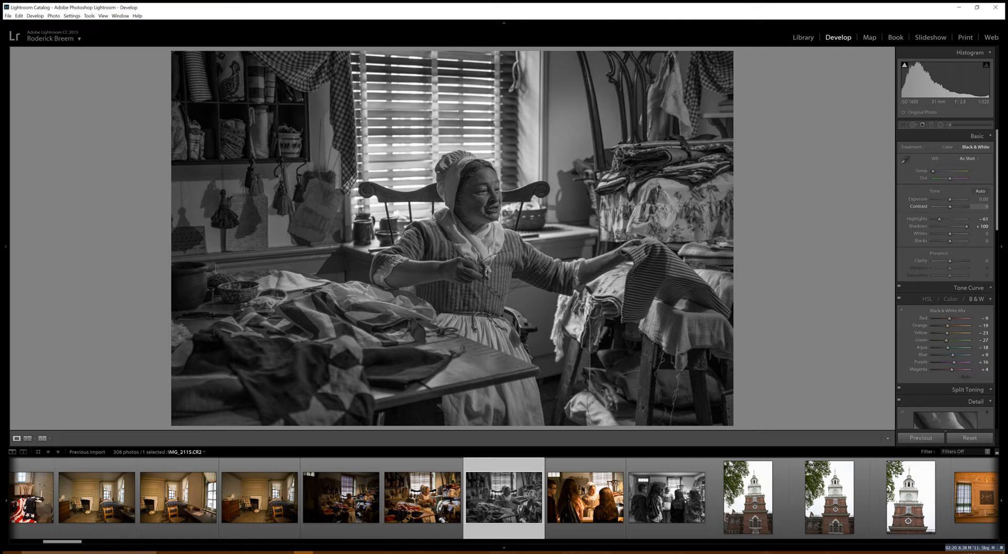
drag(950, 207, 952, 207)
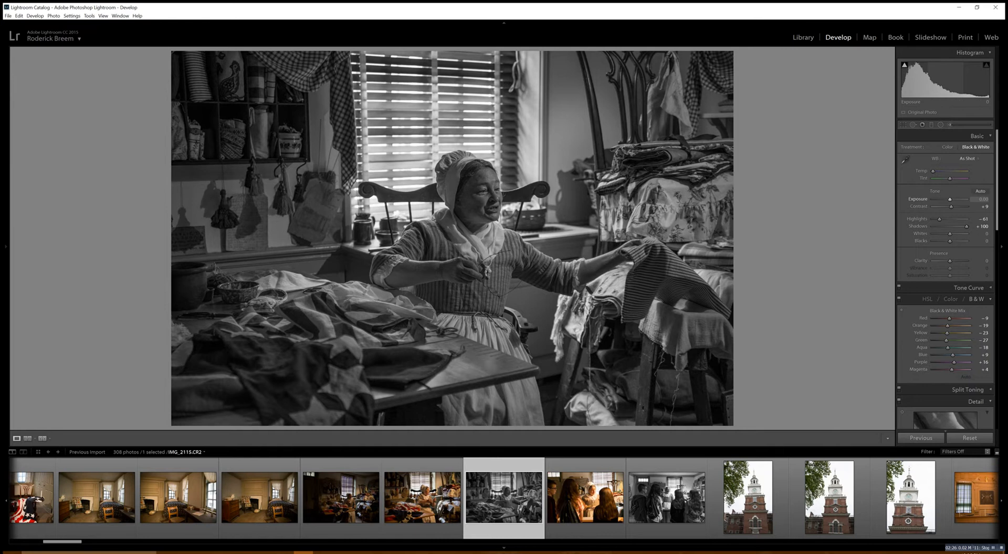
drag(950, 199, 952, 199)
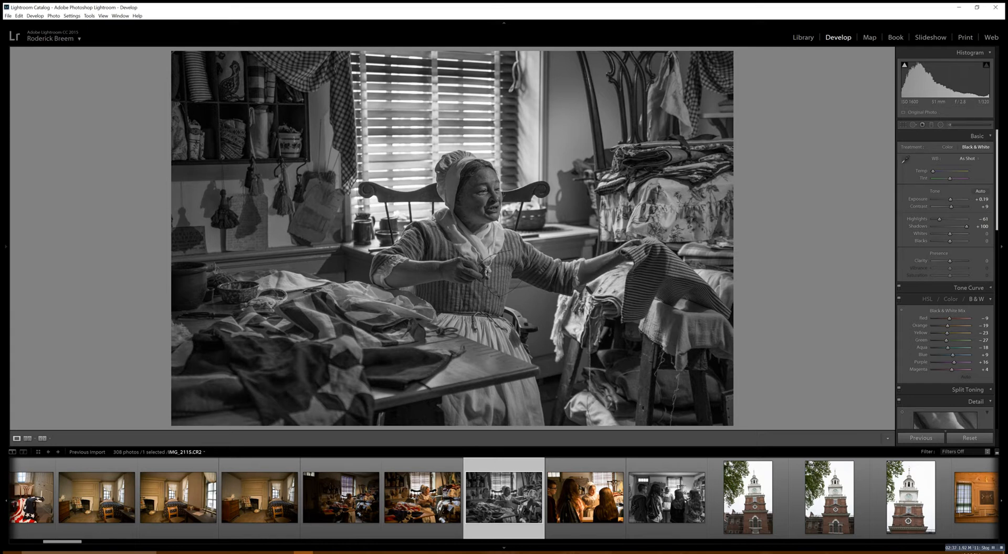
Step: Set the photo's luminance noise reduction to 10
scroll(945, 278, down, 3)
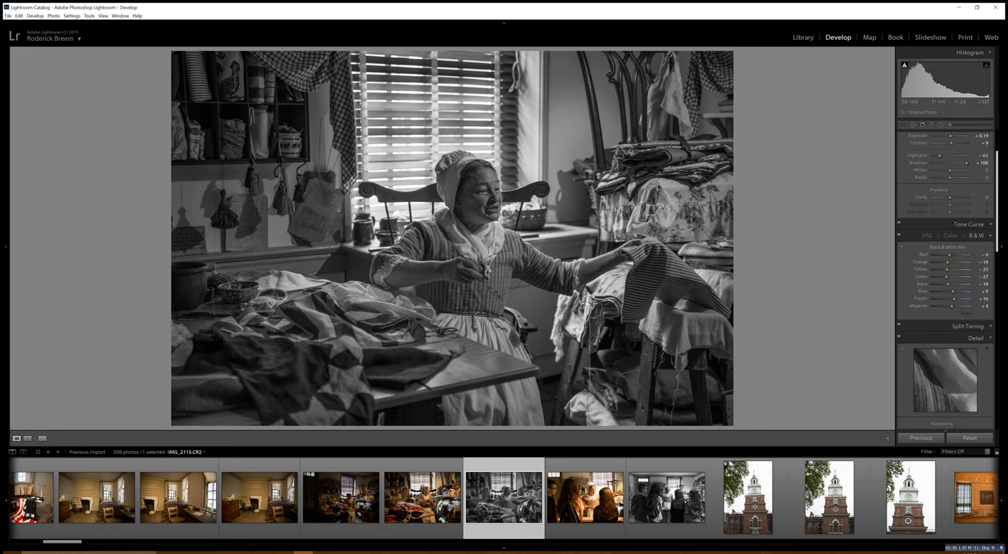
scroll(946, 279, down, 5)
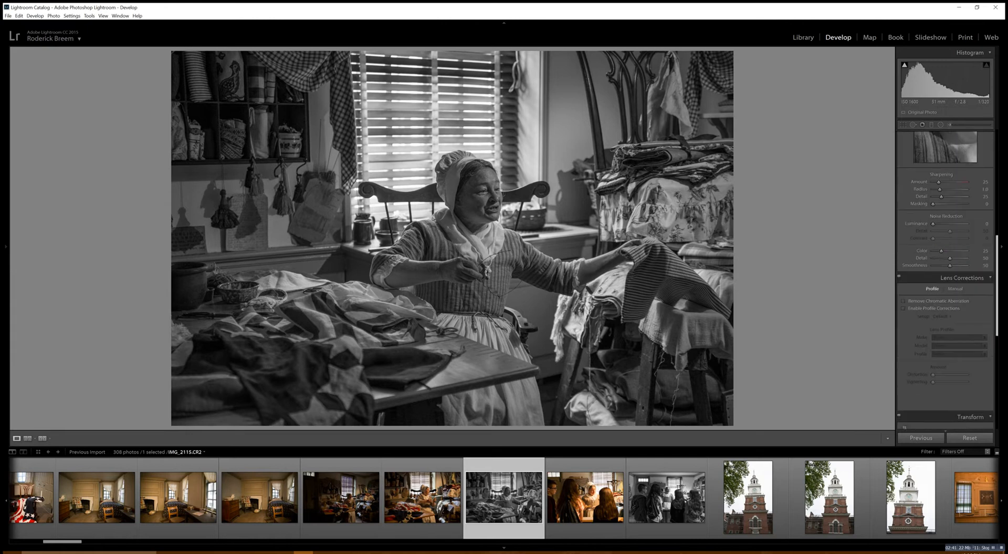
scroll(946, 278, down, 3)
scroll(945, 278, up, 1)
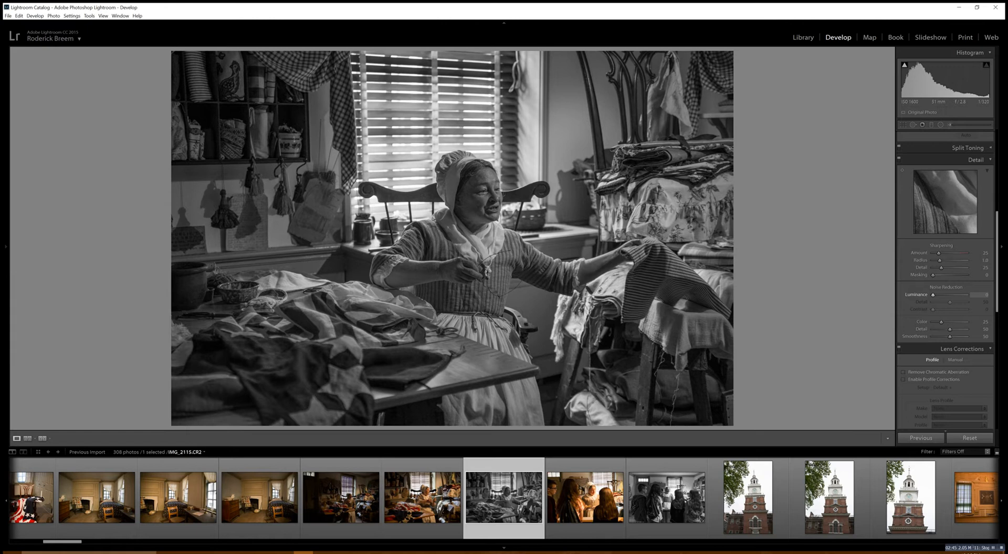
drag(933, 295, 935, 295)
scroll(945, 278, down, 3)
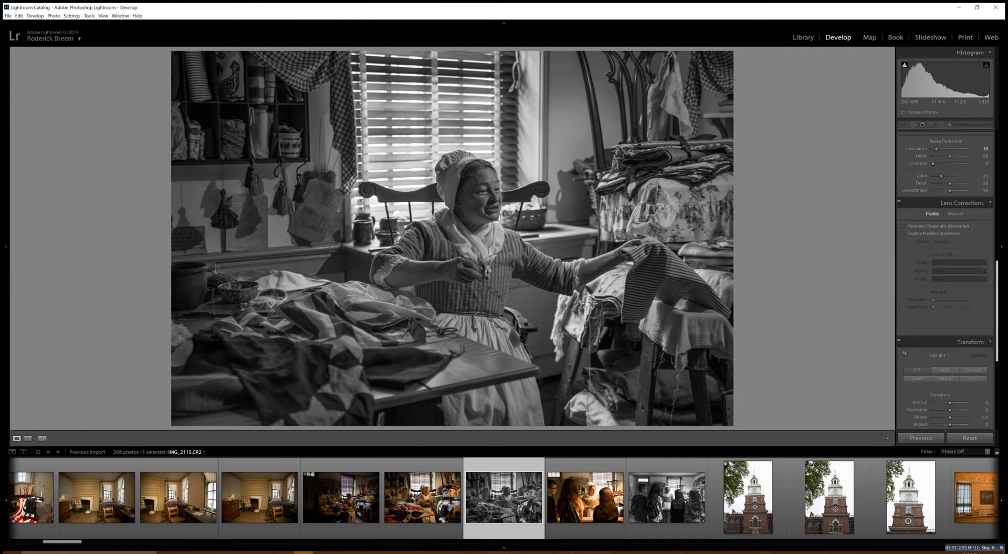
Step: Enable the lens profile corrections and apply an Upright perspective correction to the seamstress photo
click(919, 233)
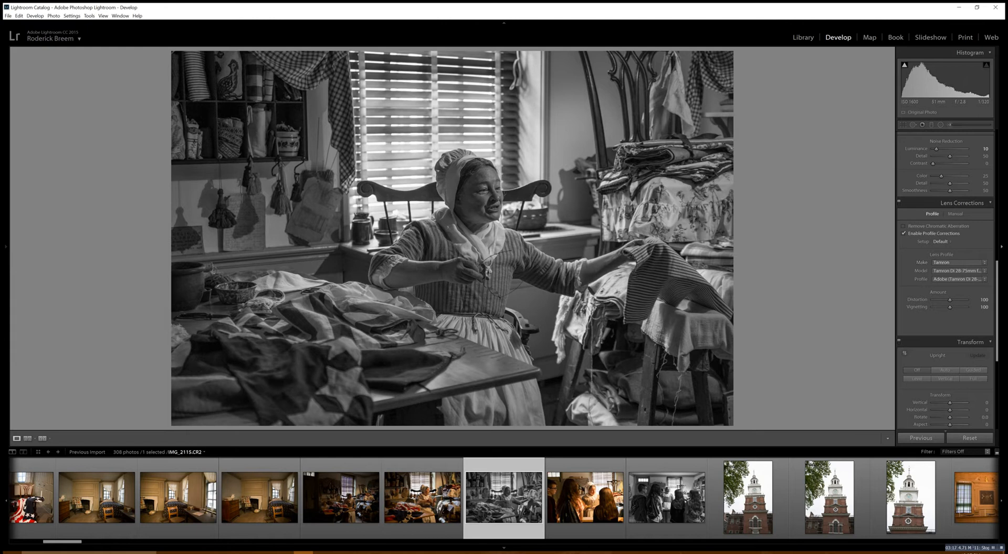
scroll(946, 290, down, 4)
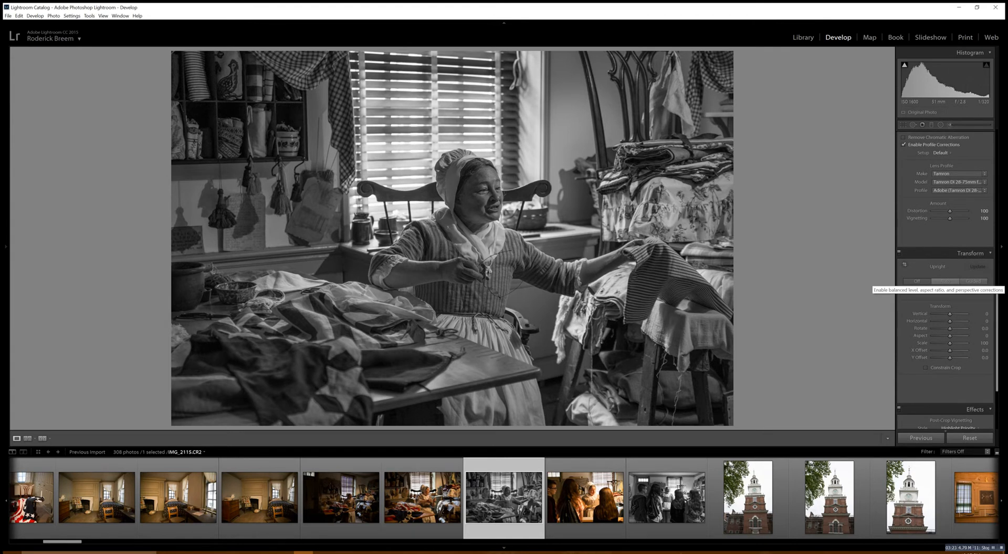
click(974, 289)
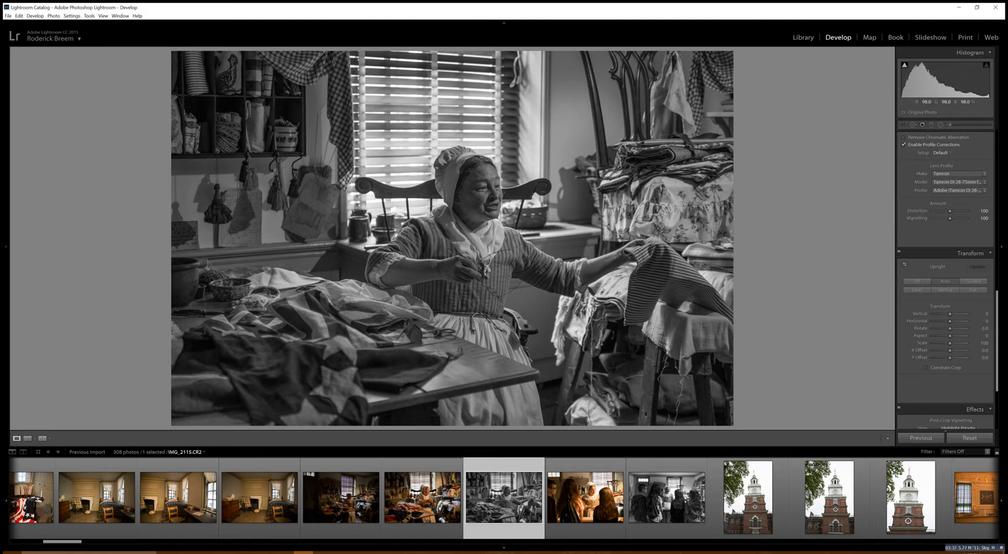
Step: Open the export settings for the edited photo and check the destination folder new-edit in the folder chooser
right_click(443, 176)
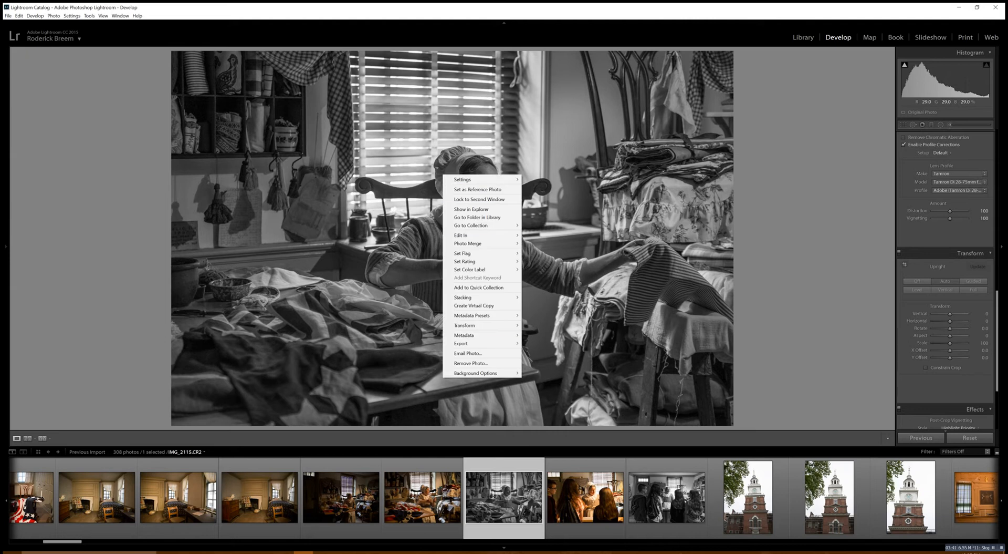
mouse_move(472, 343)
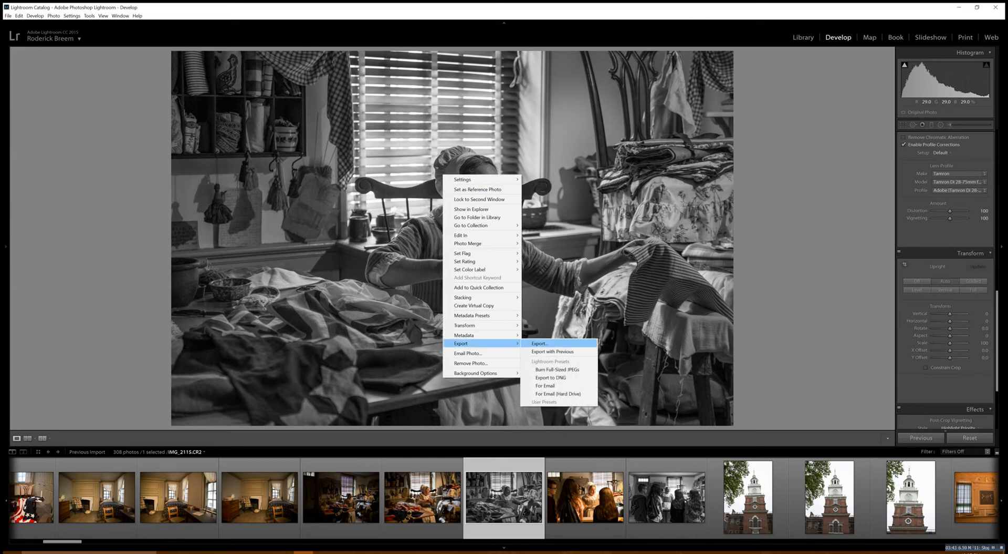
click(540, 343)
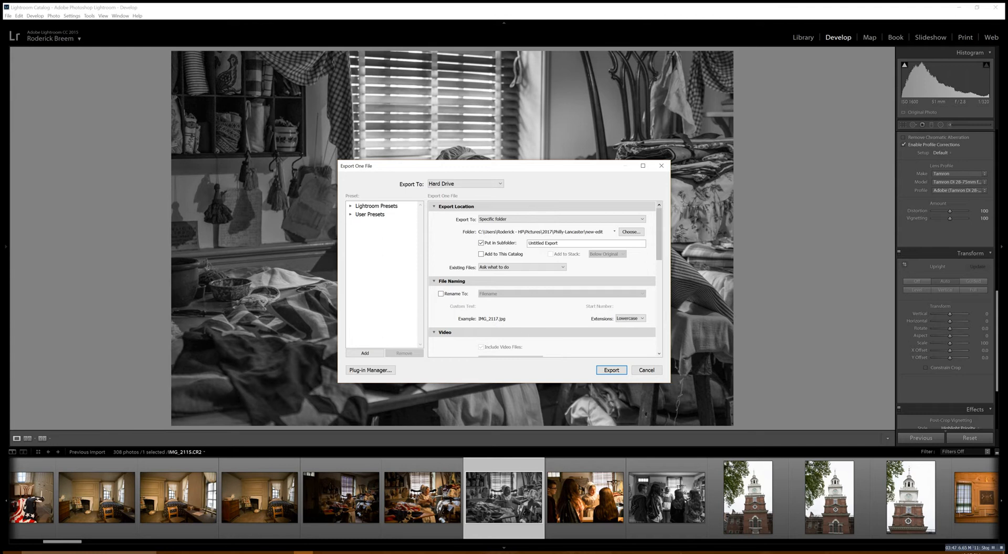
click(631, 232)
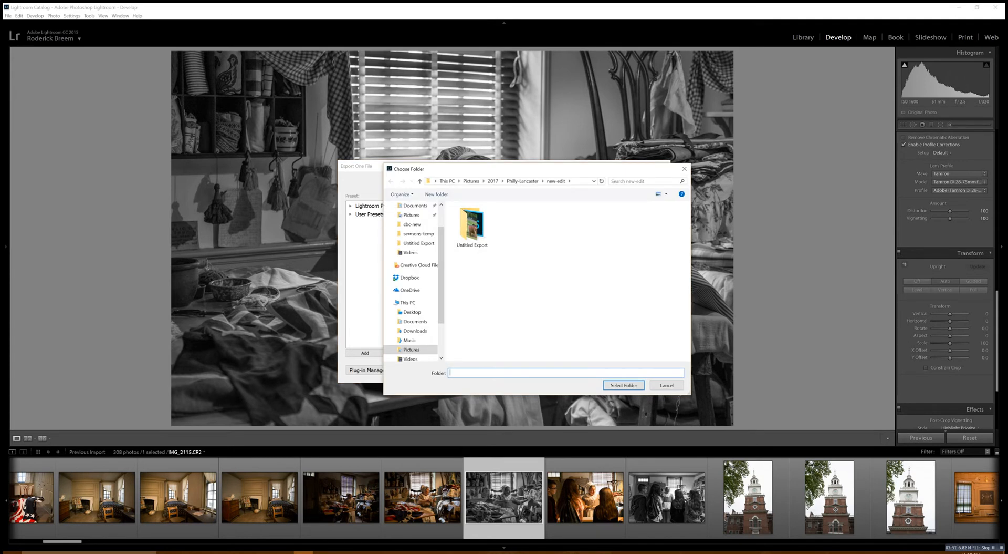
click(684, 169)
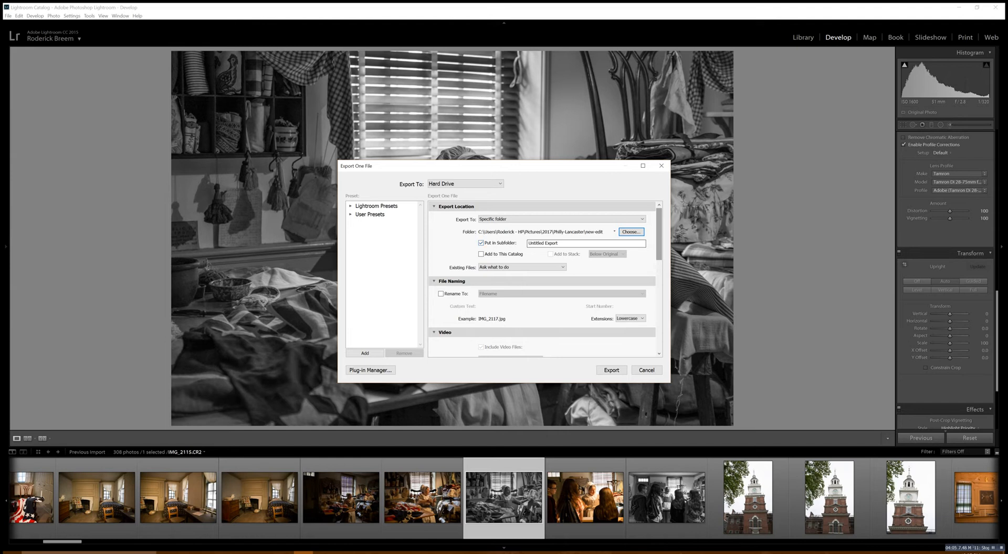
Step: Review the file, sizing and metadata options and export the photo as an sRGB JPEG at quality 100 to the Untitled Export subfolder
scroll(543, 278, down, 5)
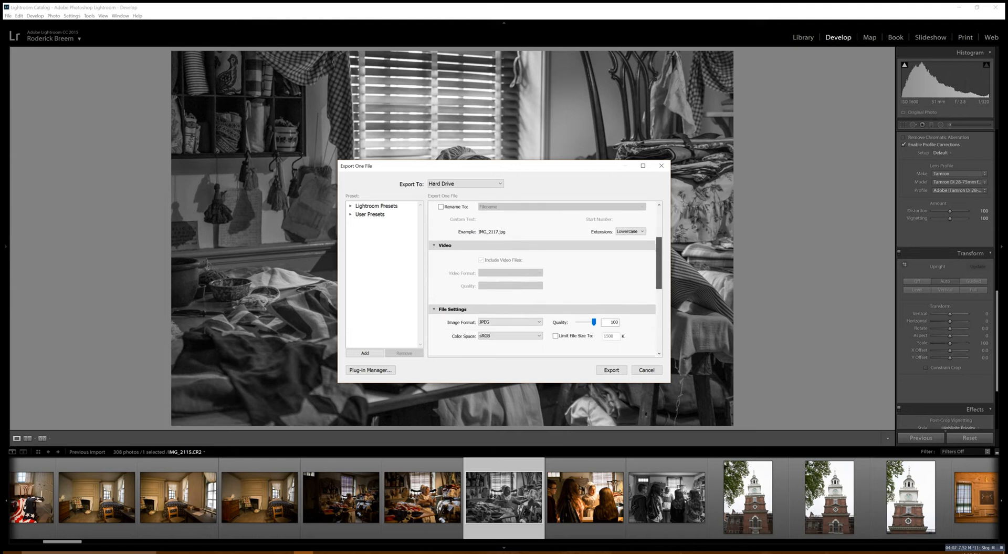
scroll(544, 278, down, 1)
scroll(544, 279, up, 1)
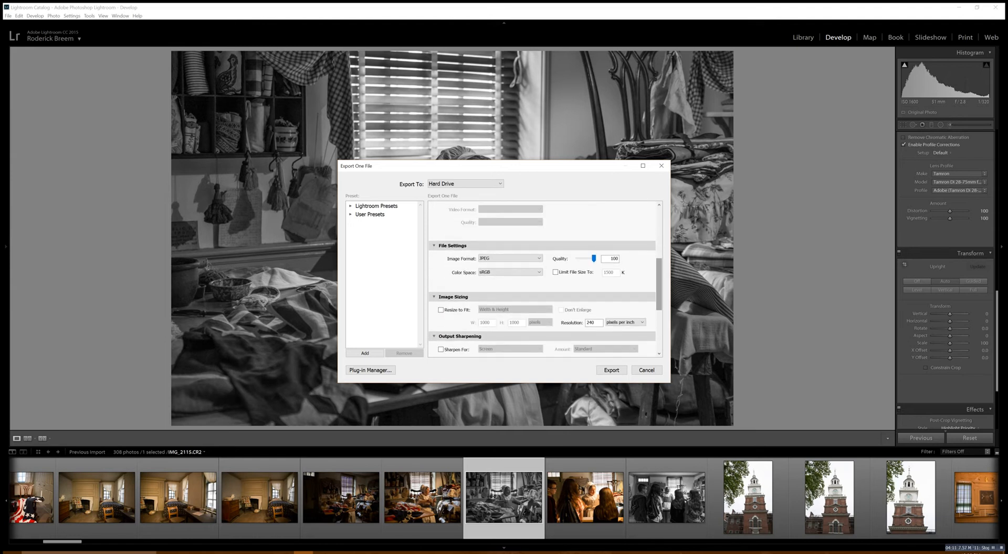
scroll(544, 278, down, 1)
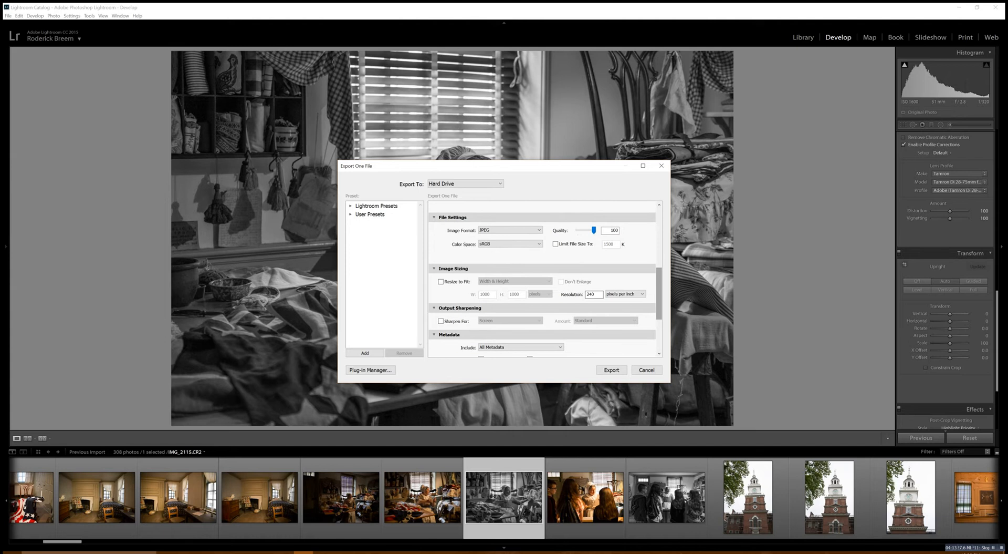
scroll(543, 278, down, 2)
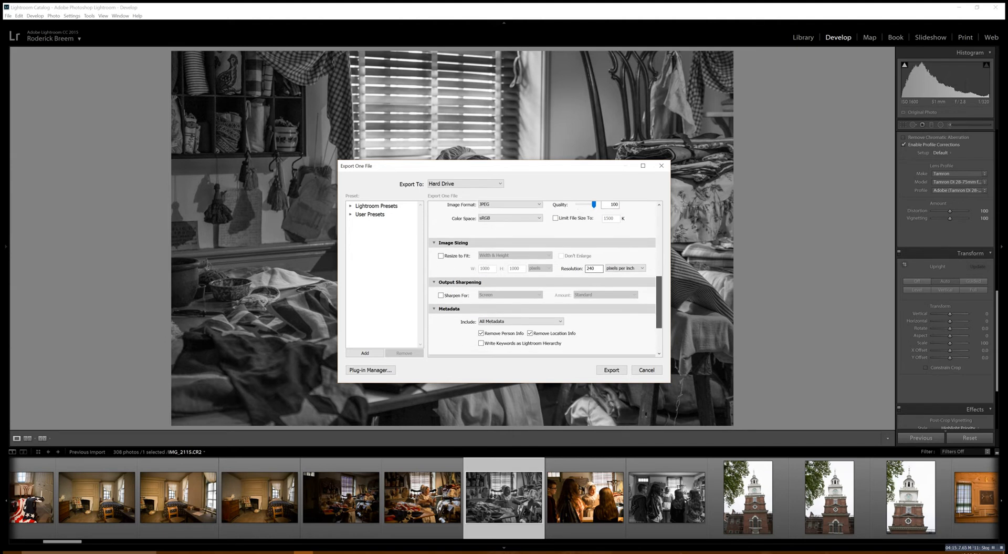
scroll(544, 279, up, 8)
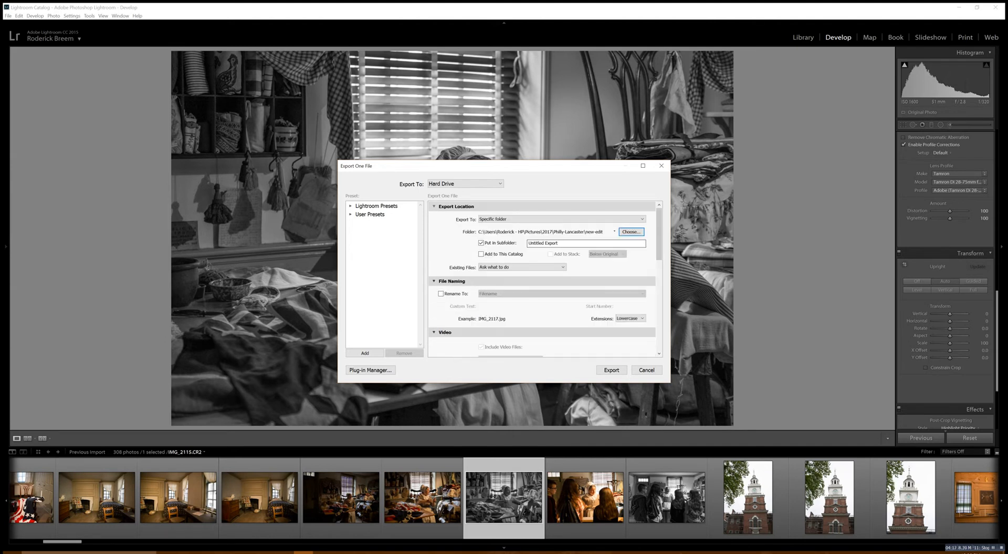
click(611, 370)
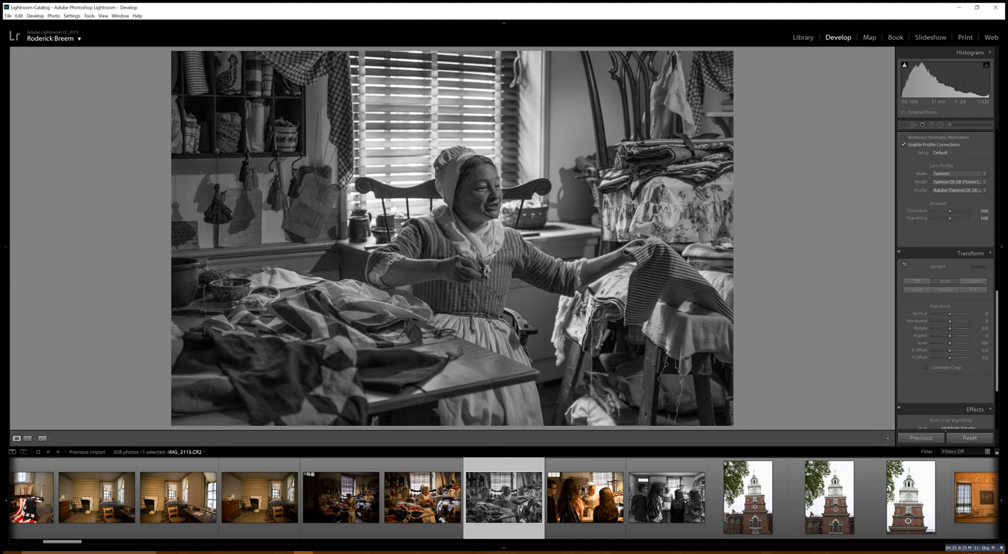
click(284, 552)
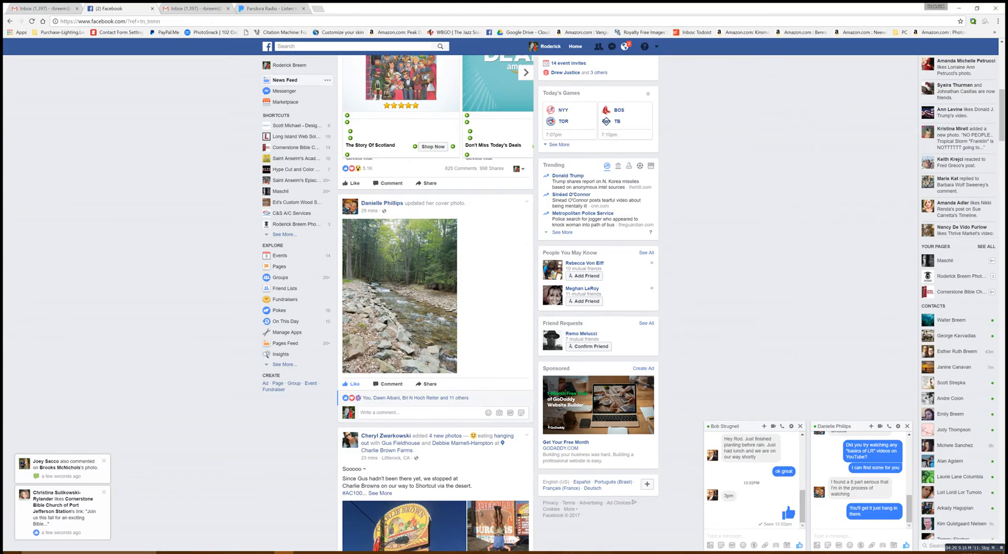
click(995, 8)
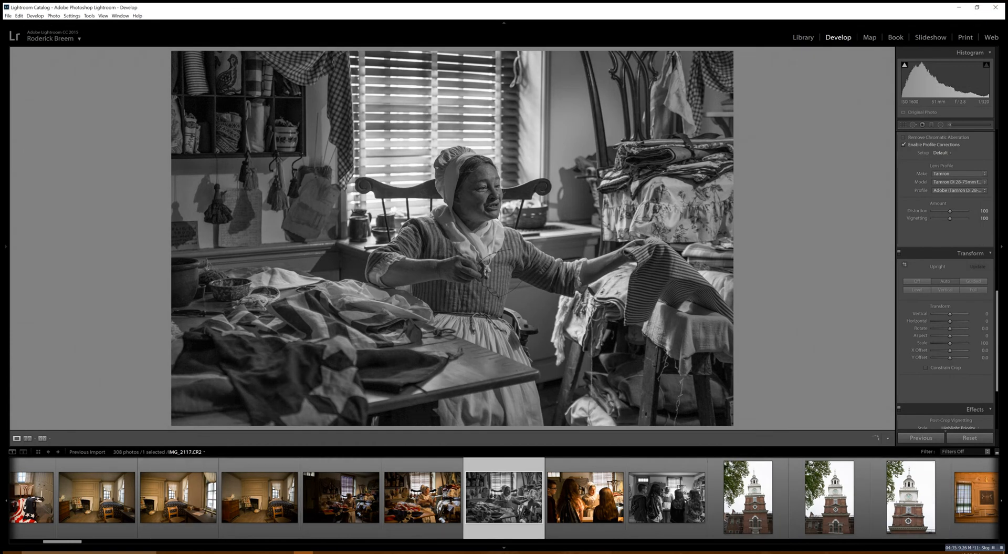
Step: Open photo 60 of the three horses at the fence from the library for editing and reset its adjustments
click(803, 38)
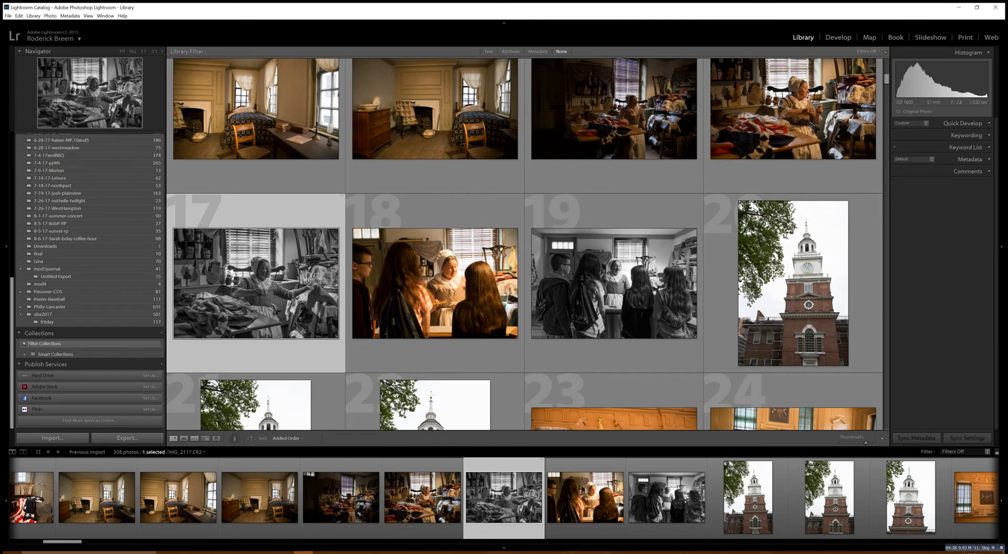
scroll(524, 244, down, 2)
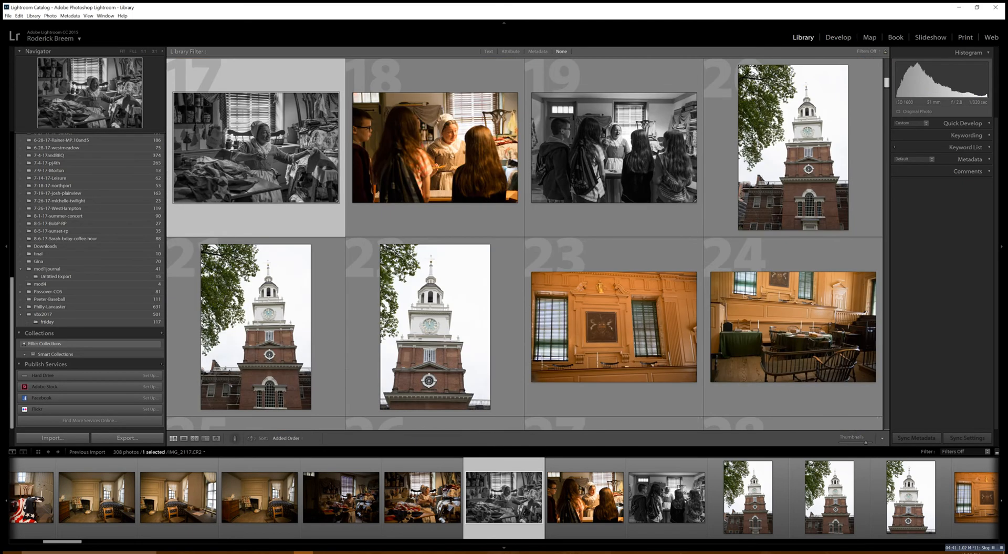
scroll(525, 244, down, 6)
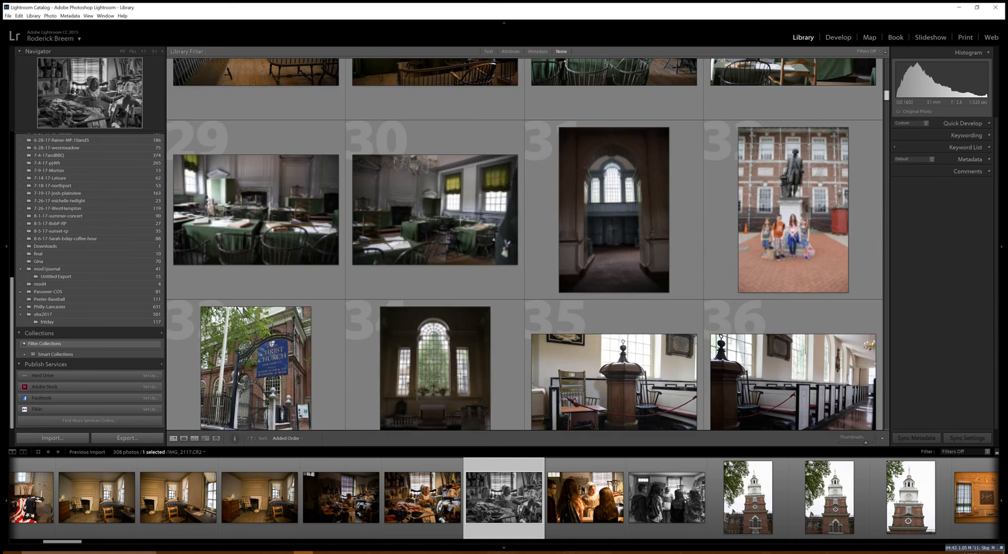
scroll(524, 244, down, 4)
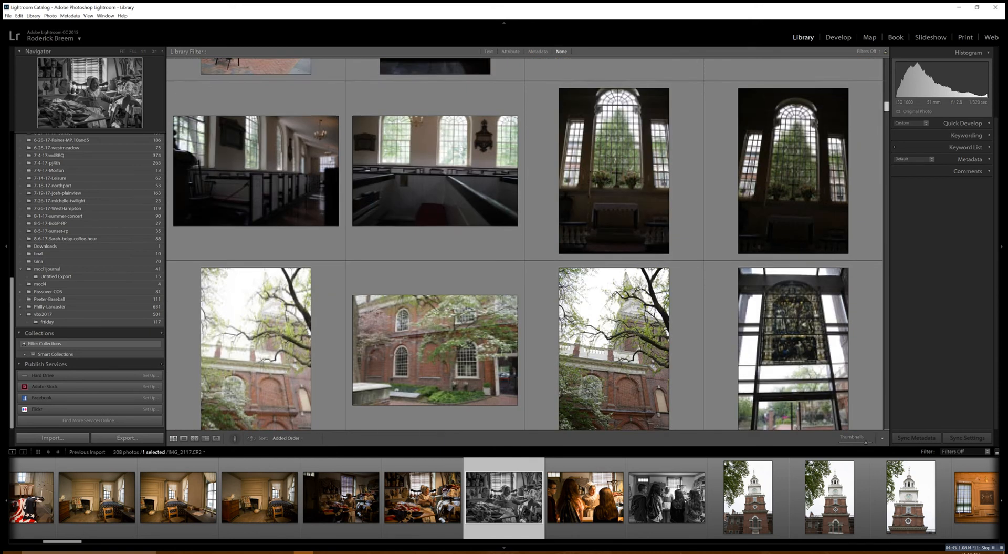
scroll(525, 244, down, 3)
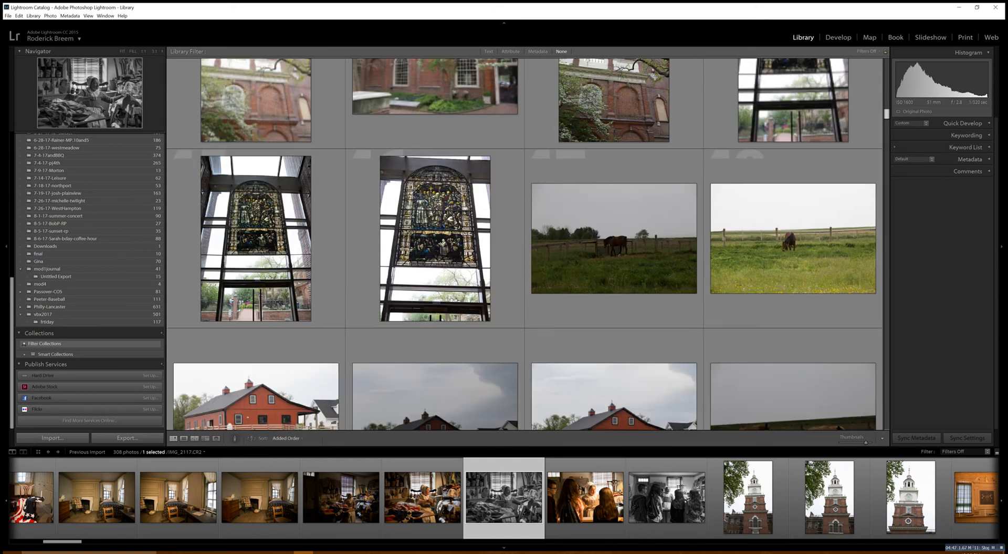
scroll(524, 244, down, 4)
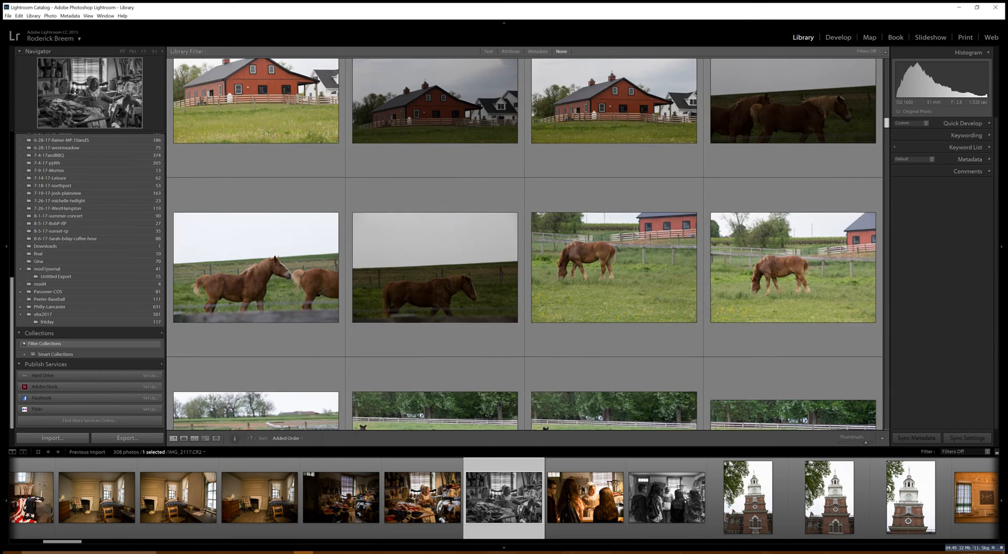
scroll(524, 244, down, 3)
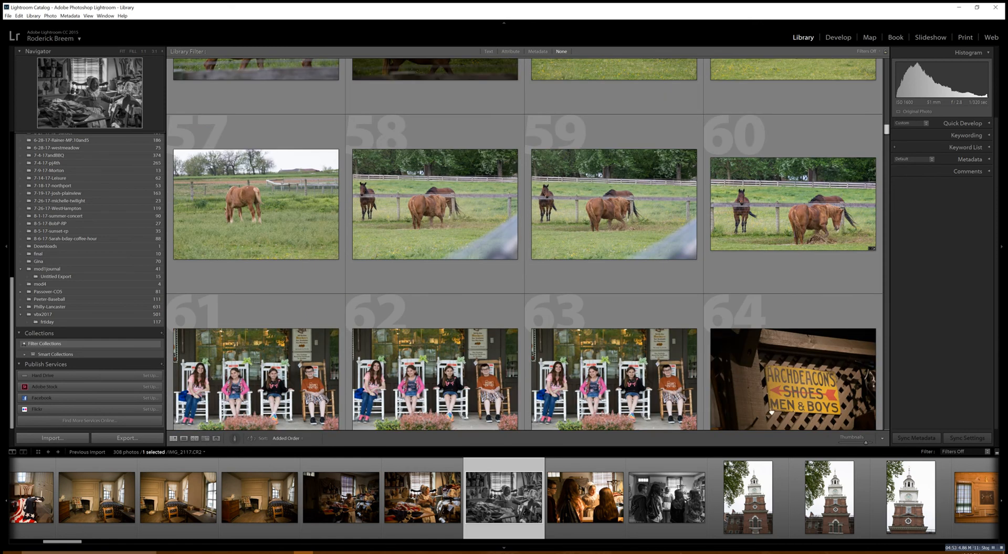
click(793, 203)
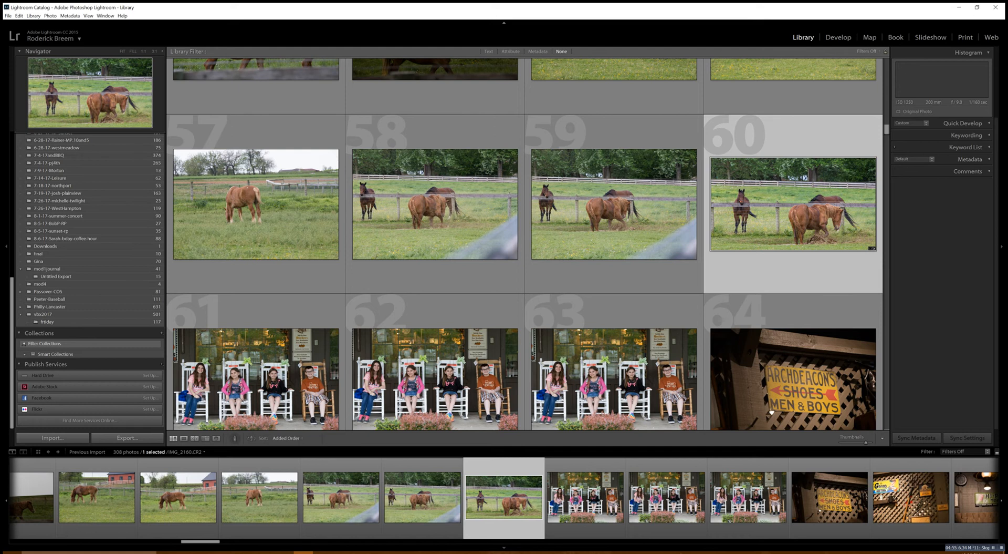
key(d)
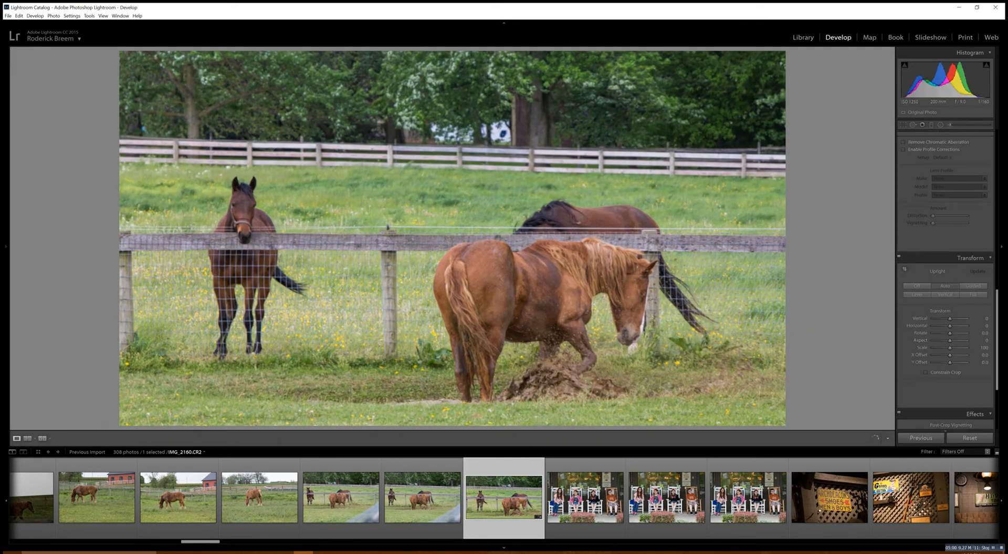
key(ctrl+shift+r)
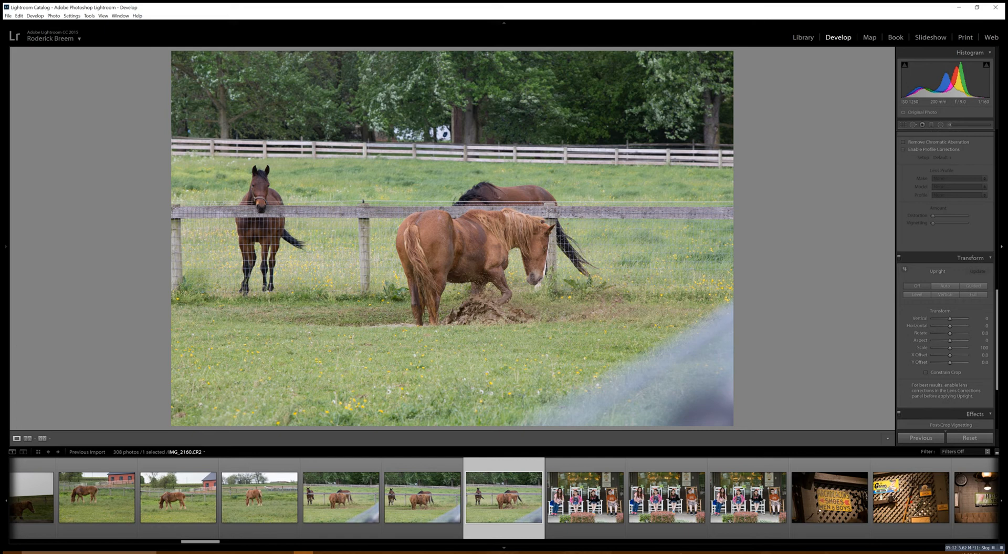
Step: Crop the horse photo to a 16 x 9 aspect ratio, reposition the image within the frame and apply the crop
scroll(946, 278, up, 10)
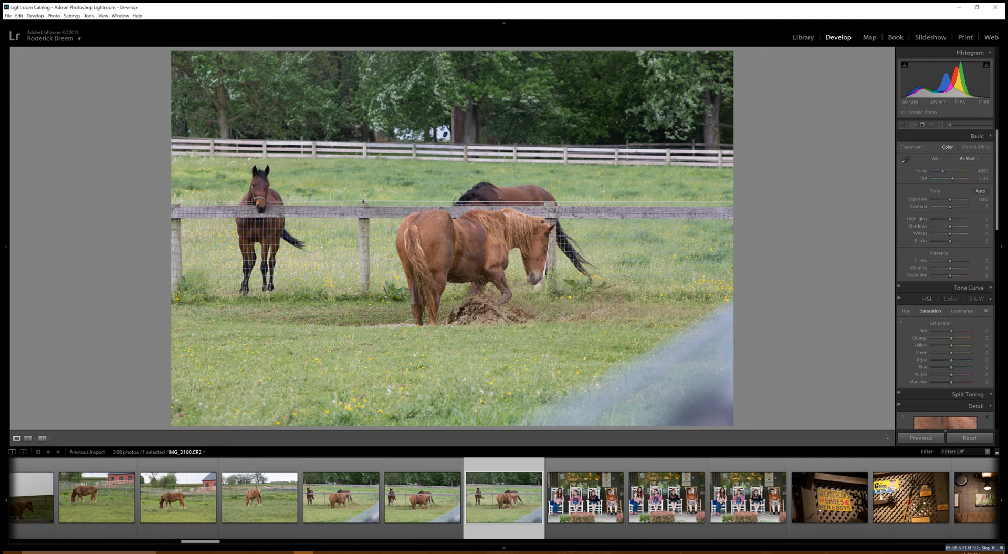
click(903, 125)
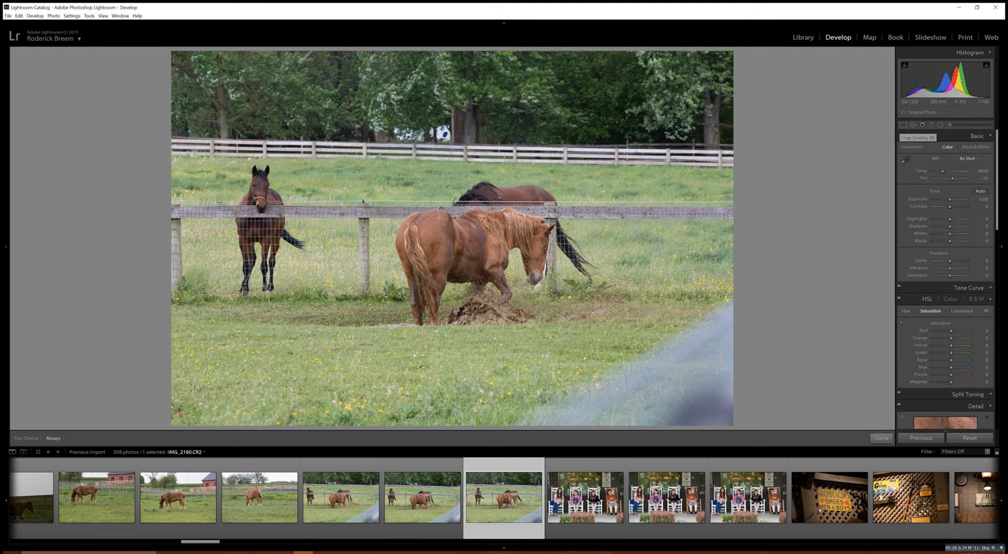
click(970, 148)
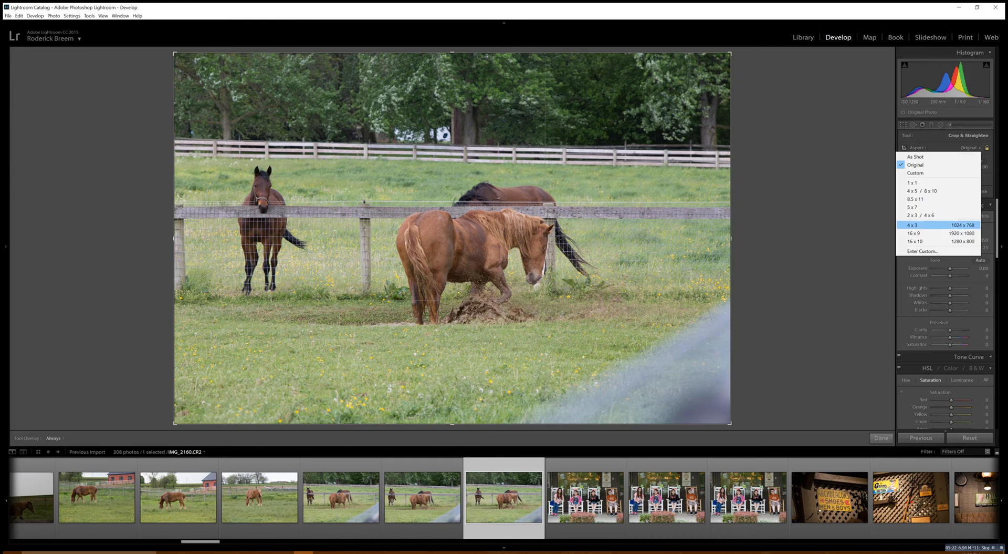
click(929, 233)
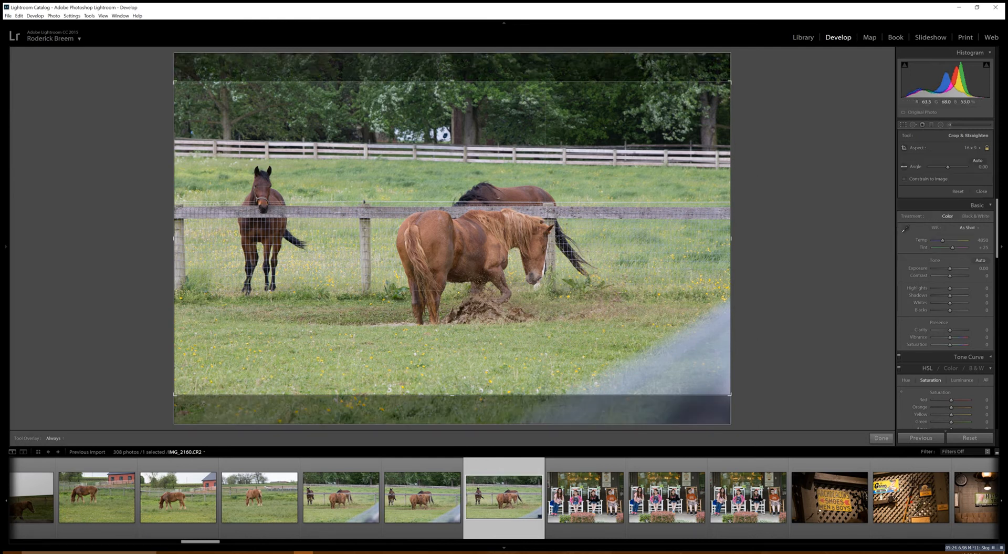
drag(472, 247, 472, 277)
key(Return)
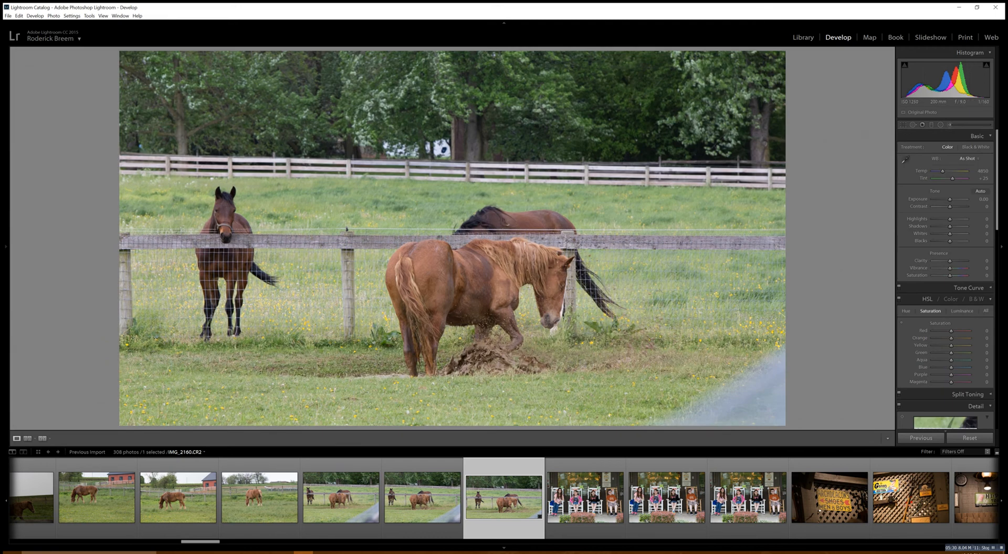
Step: Tighten the 16 x 9 crop around the horses and shift the image to exclude the blurred corner
key(r)
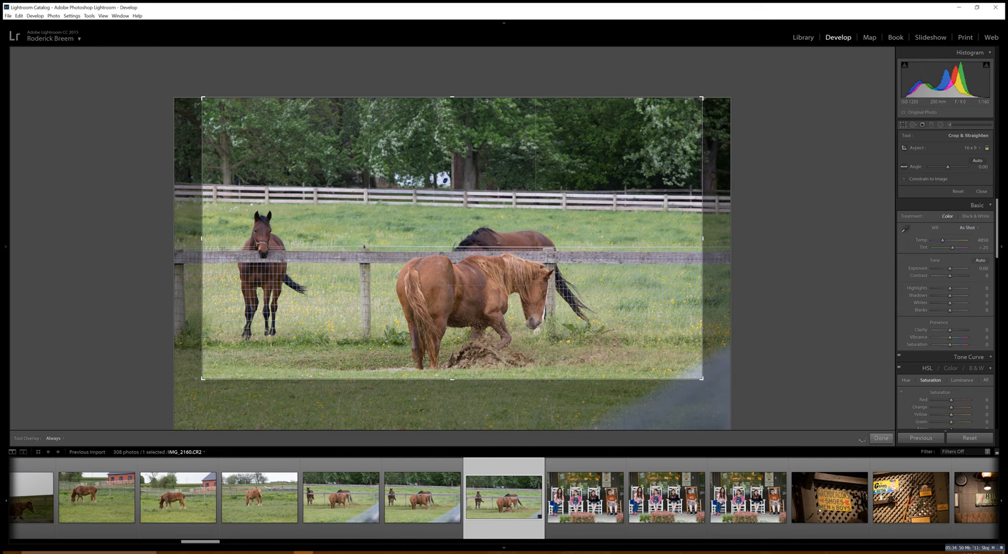
drag(452, 369, 452, 374)
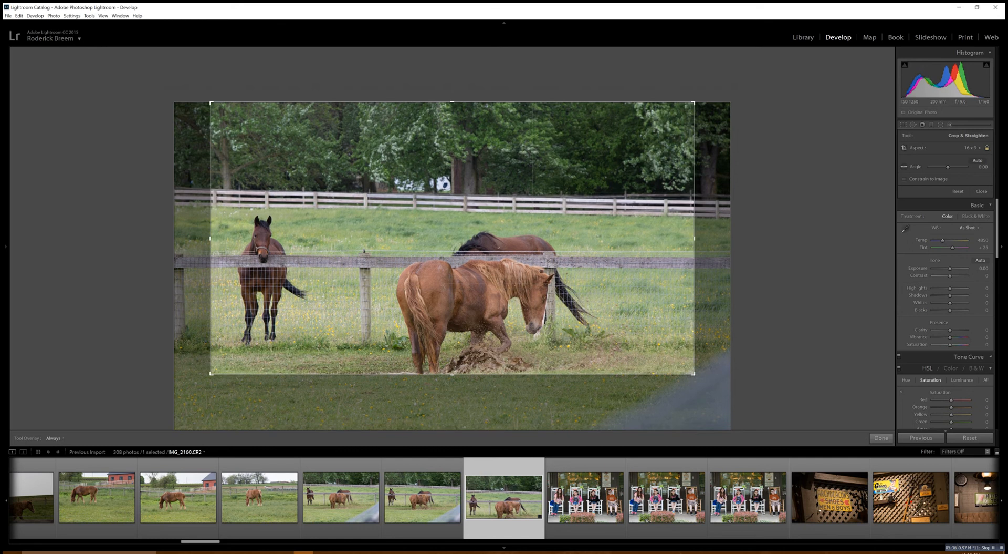
drag(453, 315, 489, 300)
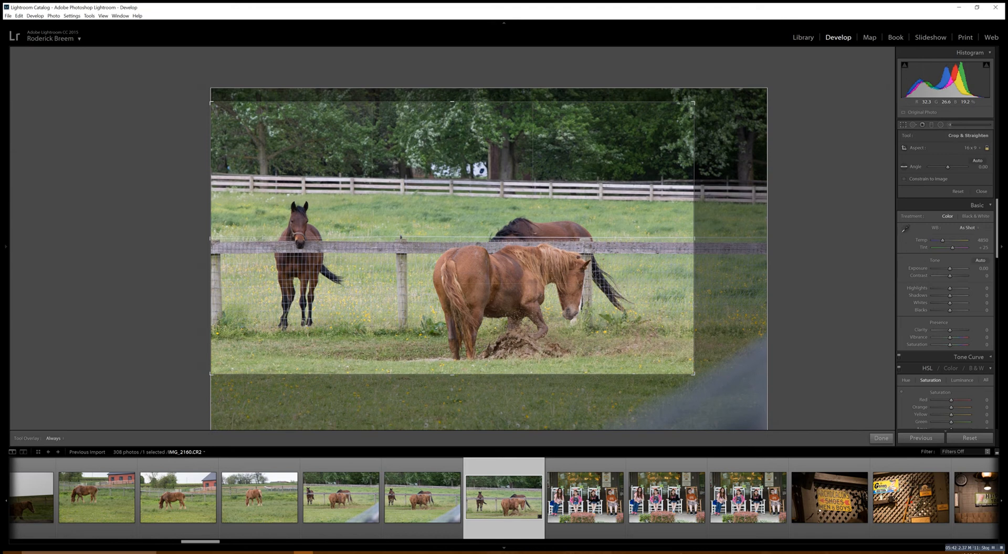
key(Return)
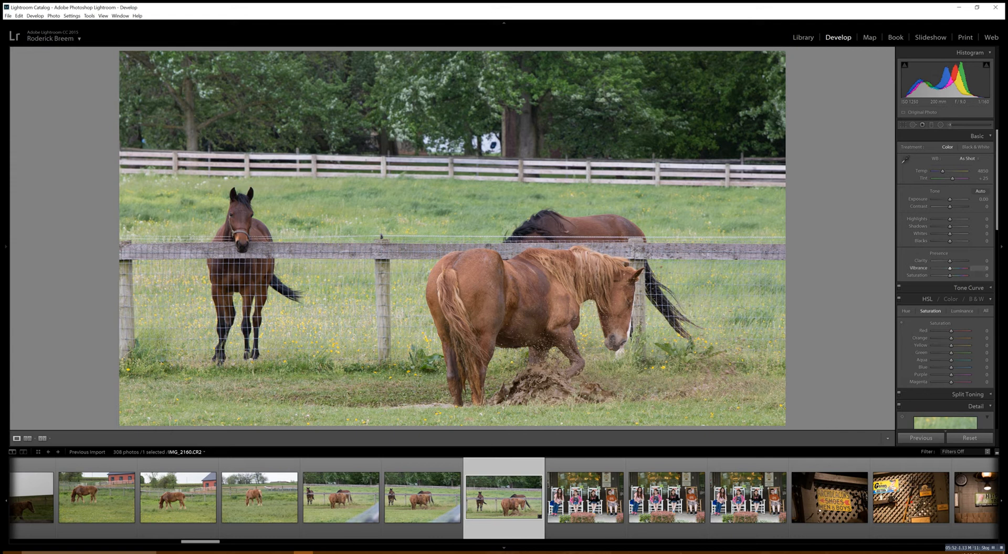
Step: Set the horse photo's vibrance to +19 and its sharpening amount to 45
drag(950, 268, 953, 268)
scroll(945, 277, down, 5)
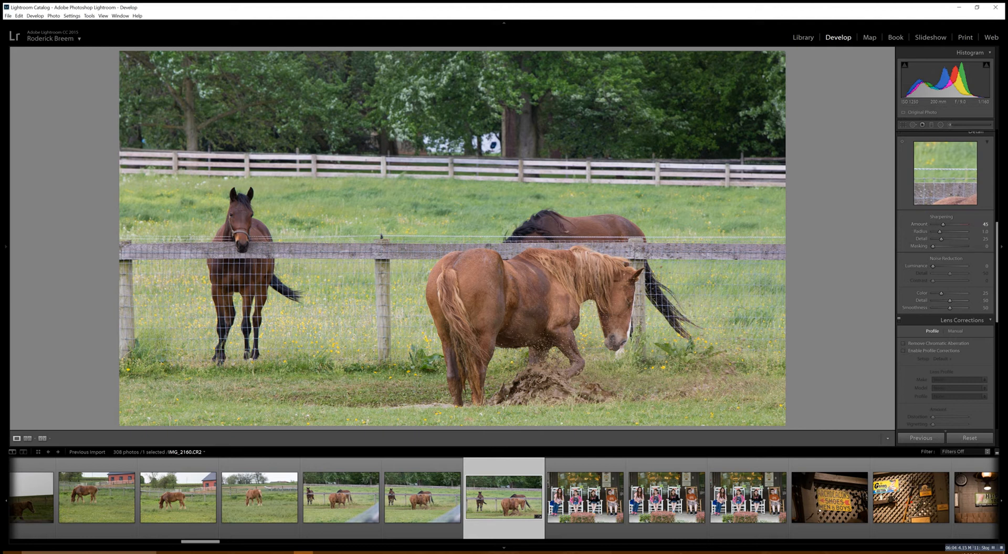
Step: Try the lens profile corrections on the horse photo and switch them off again
scroll(946, 278, down, 3)
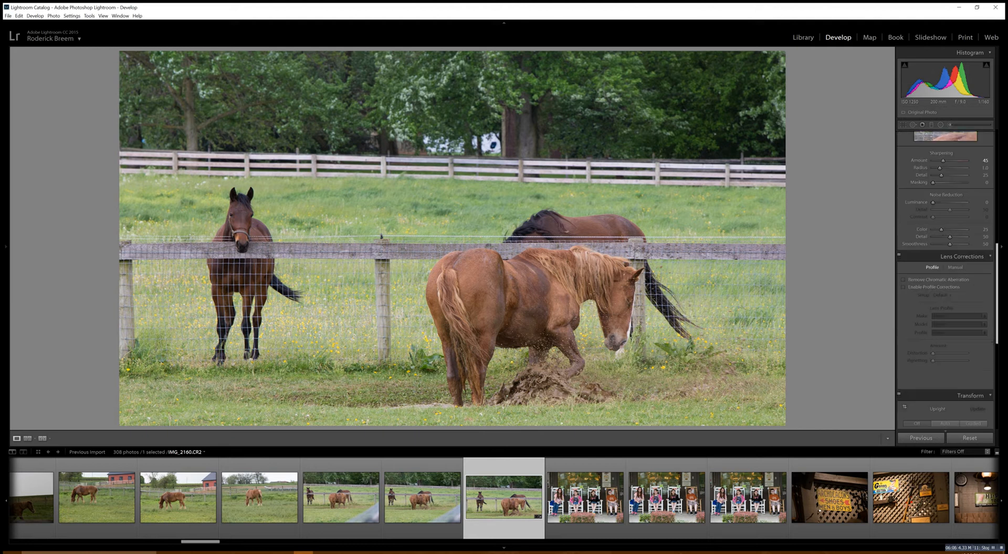
scroll(945, 278, down, 1)
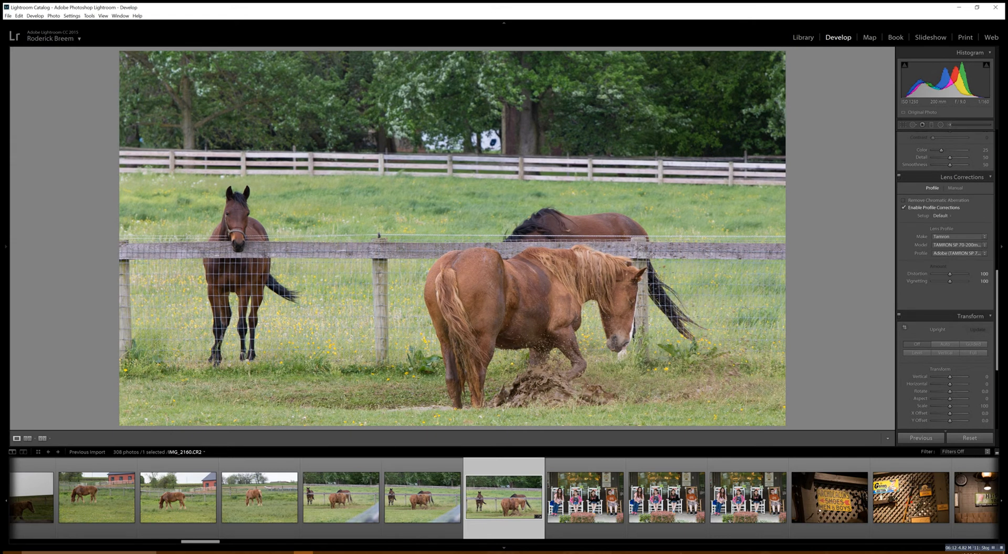
click(904, 208)
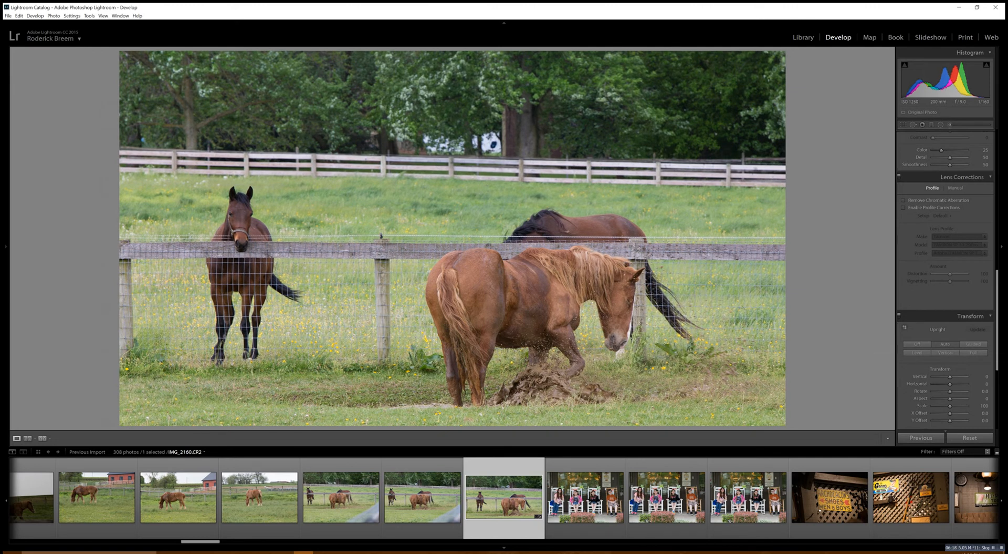
Step: Export the horse photo with the previous export settings, overwriting the existing IMG_2160.jpg
scroll(946, 263, down, 3)
scroll(945, 281, up, 10)
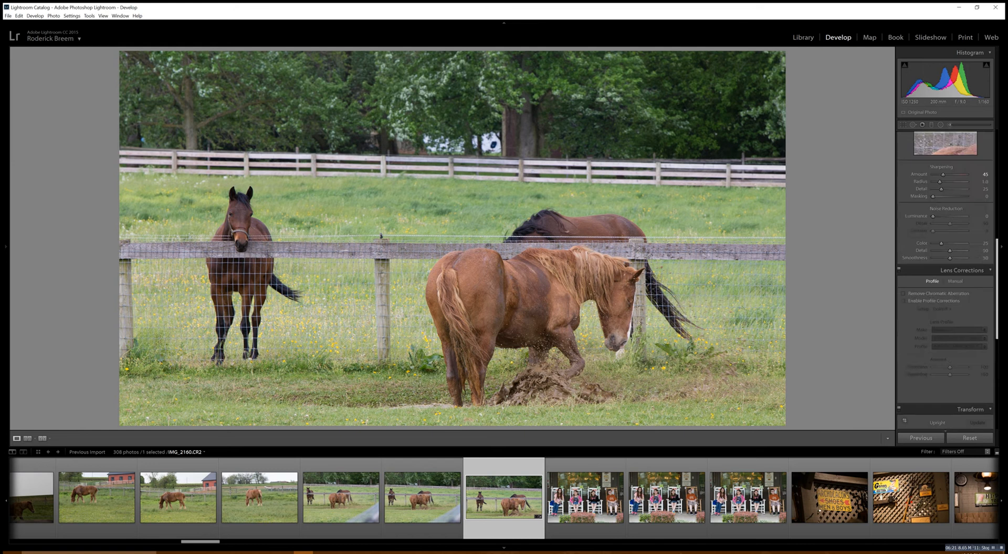
right_click(467, 155)
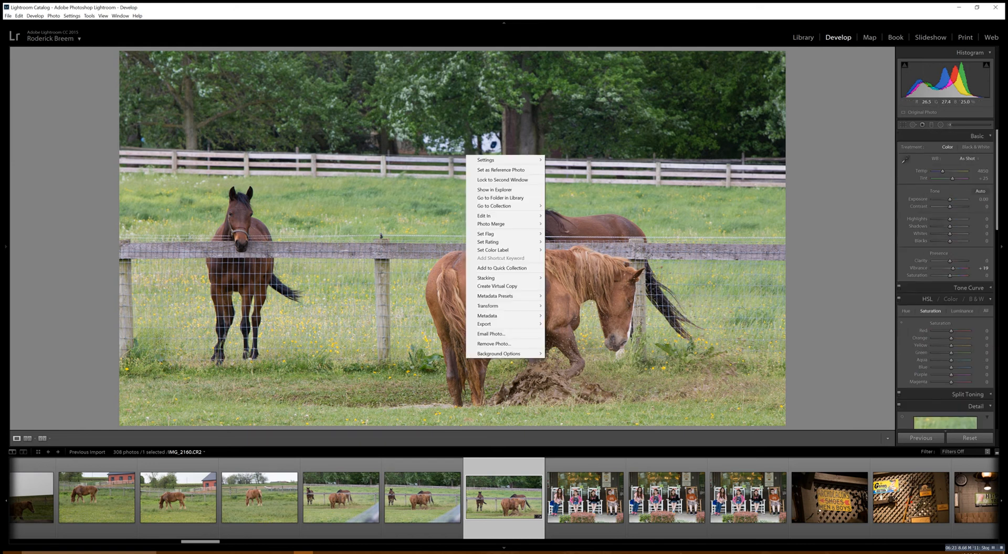
mouse_move(484, 323)
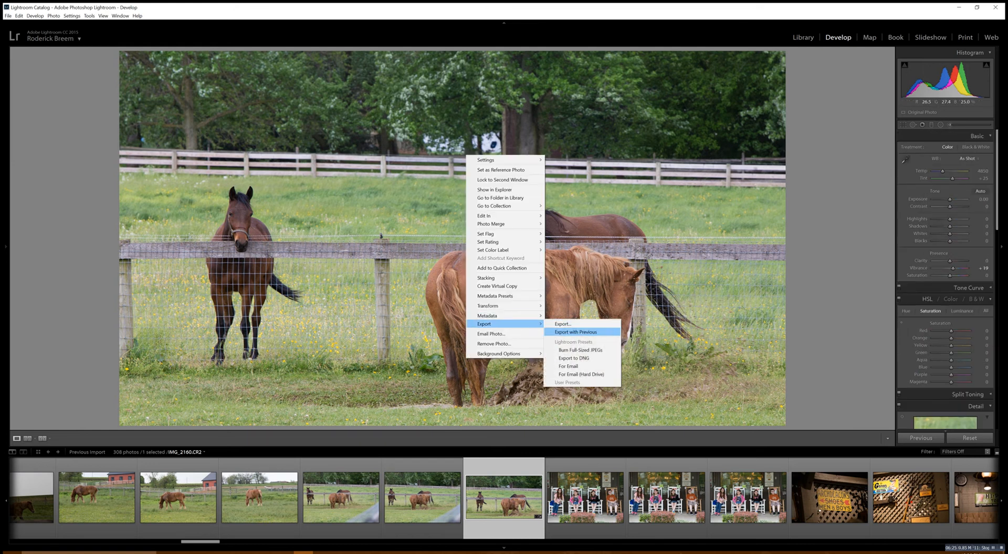
click(576, 332)
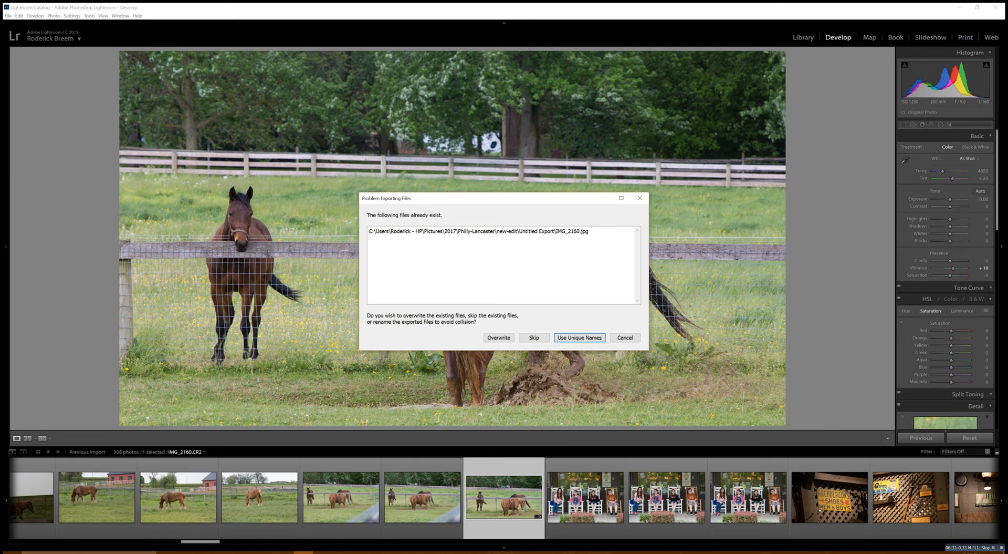
click(499, 337)
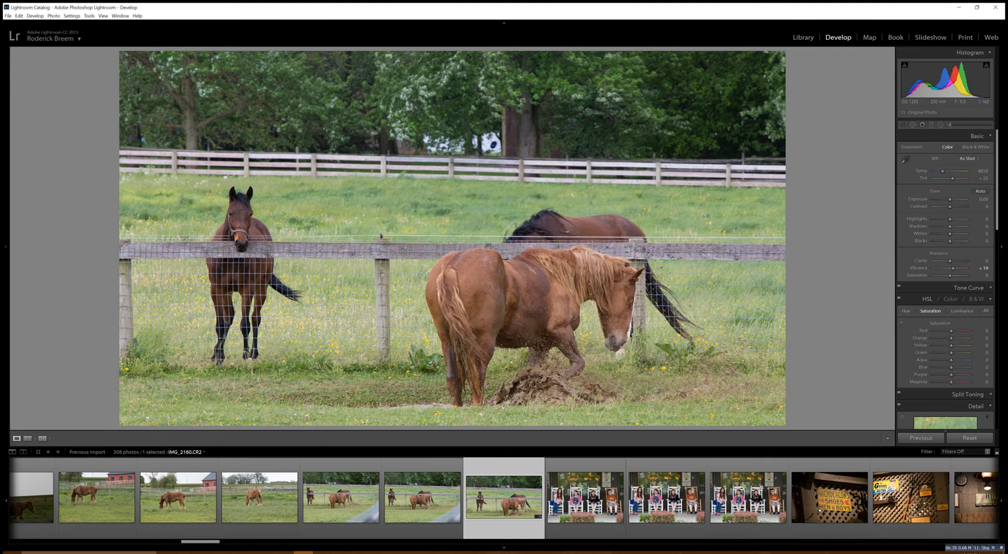
Step: Open photo 112 of the country road, IMG_2212.CR2, from the library for editing and reset its adjustments
key(g)
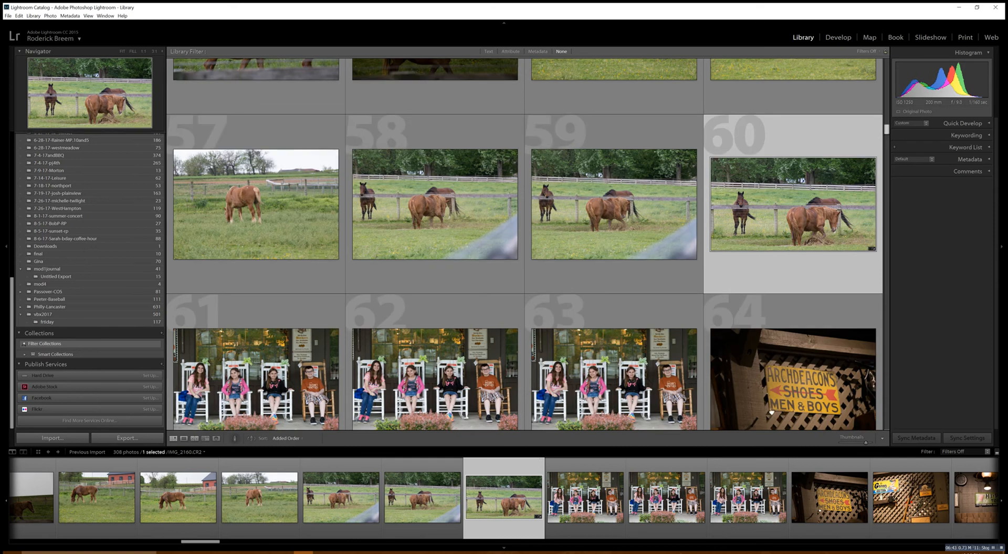
scroll(524, 244, down, 15)
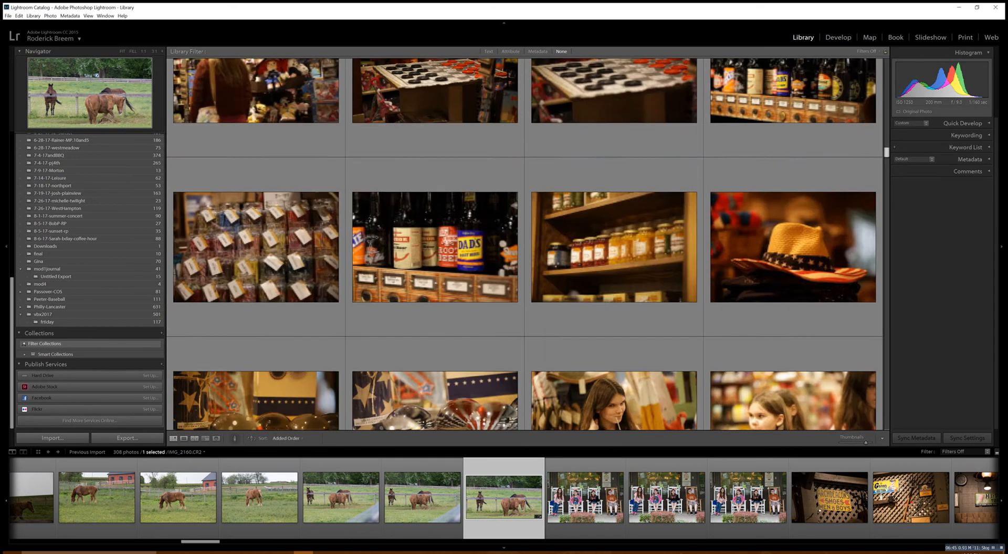
scroll(525, 245, down, 10)
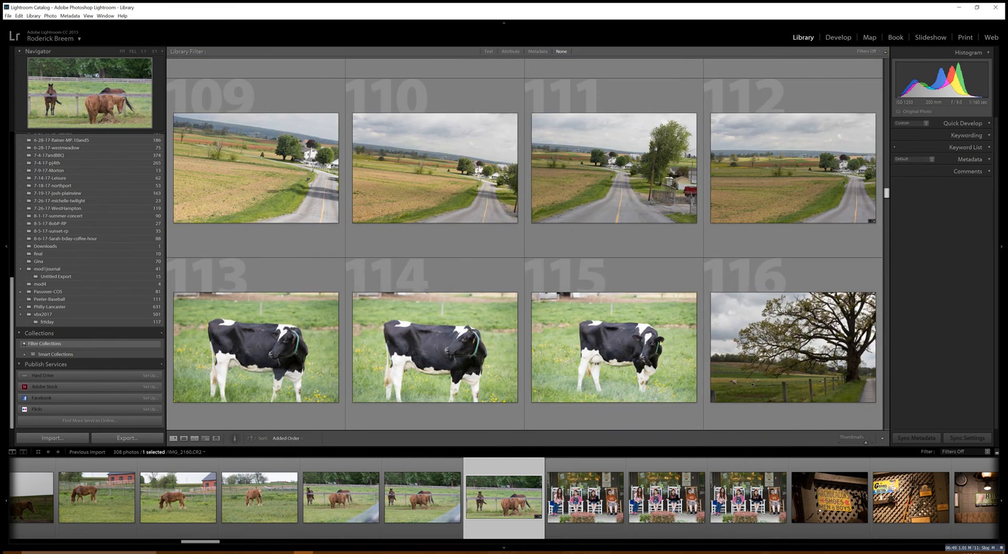
click(803, 181)
key(d)
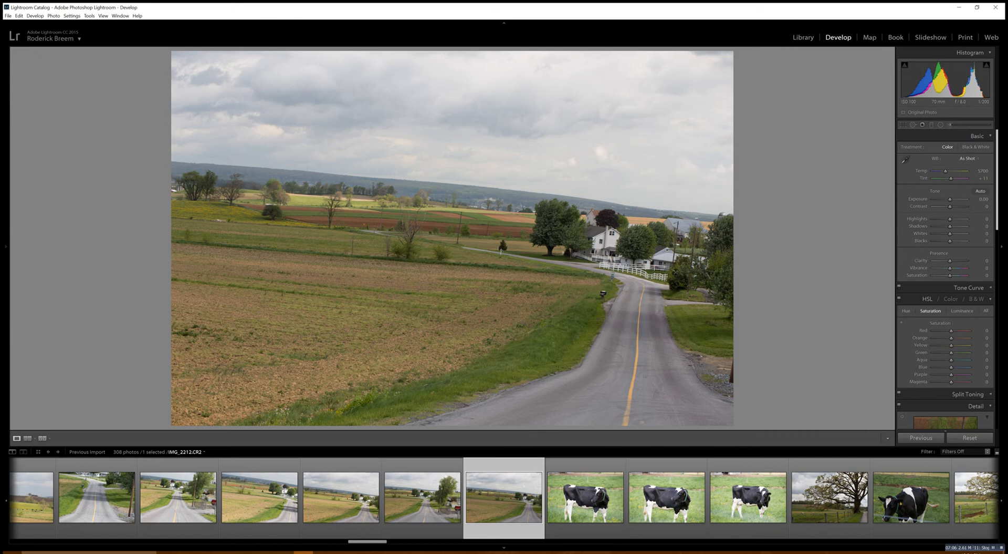
Step: Level the country road photo with the Auto Upright correction and constrain the crop to remove the blank edges
scroll(945, 280, down, 10)
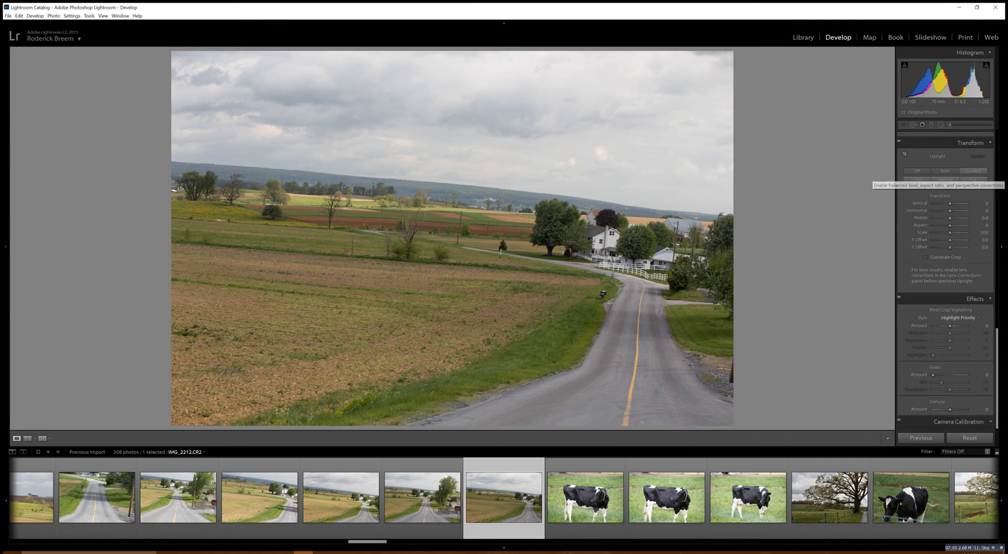
click(945, 171)
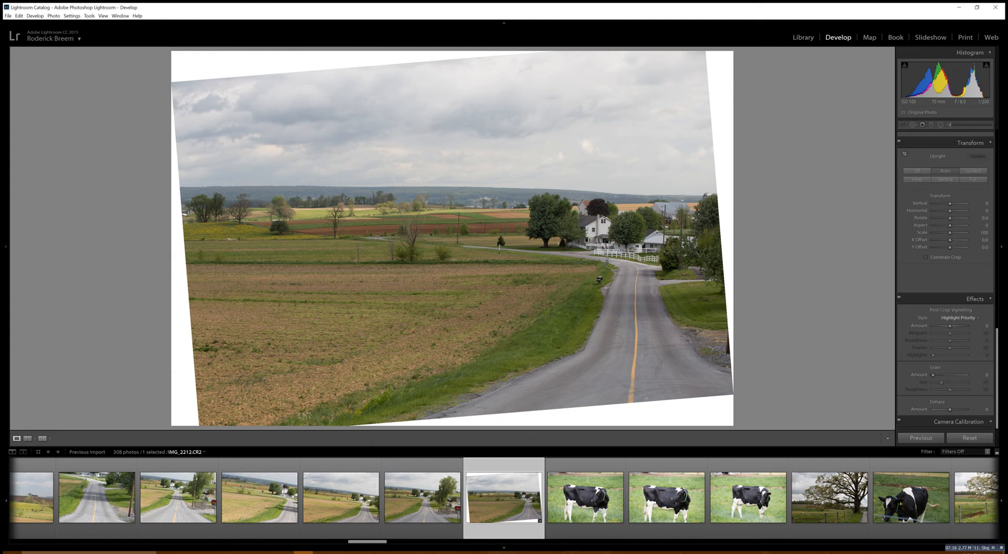
click(926, 257)
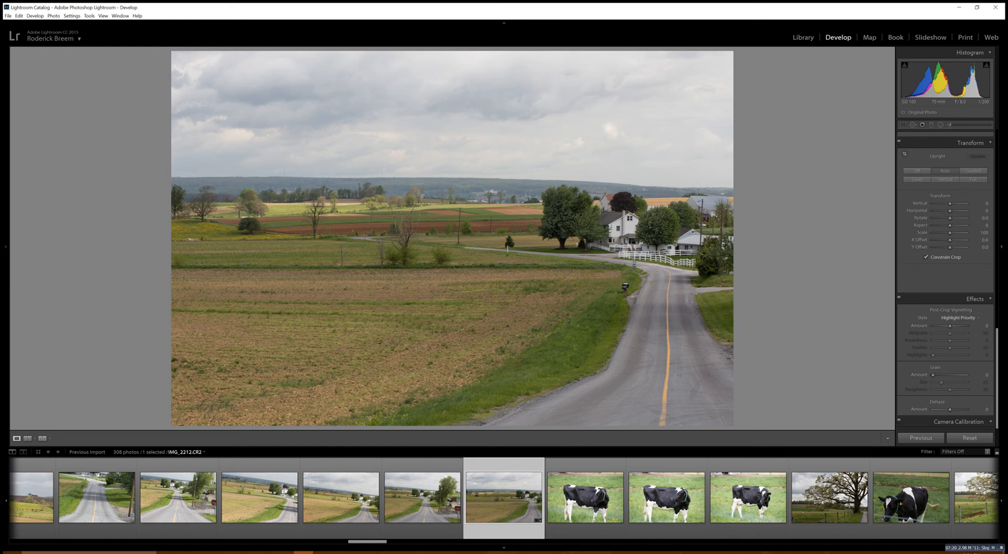
Step: Adjust the country road photo's tone by setting Highlights to -100, Shadows to +97 and Contrast to +30
drag(997, 378, 997, 179)
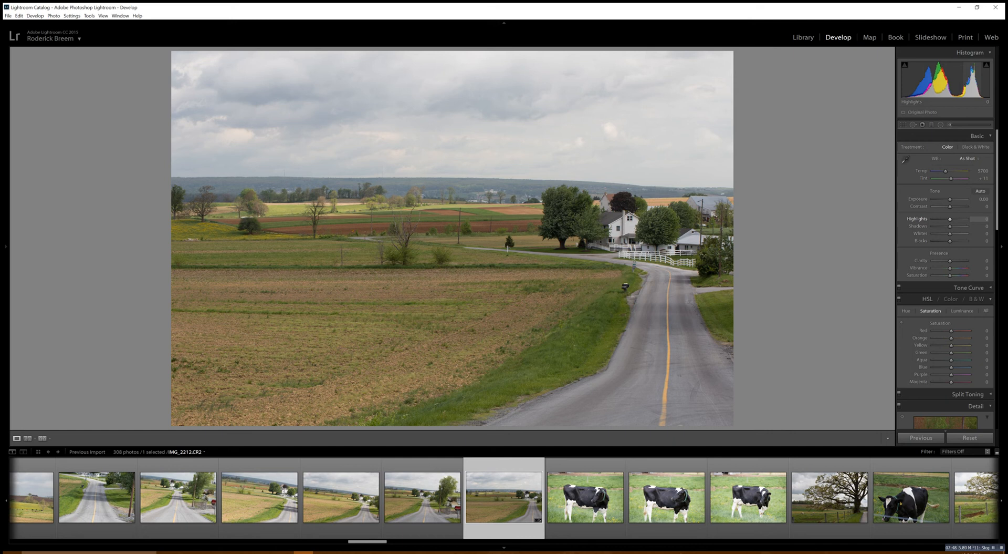
drag(950, 219, 933, 219)
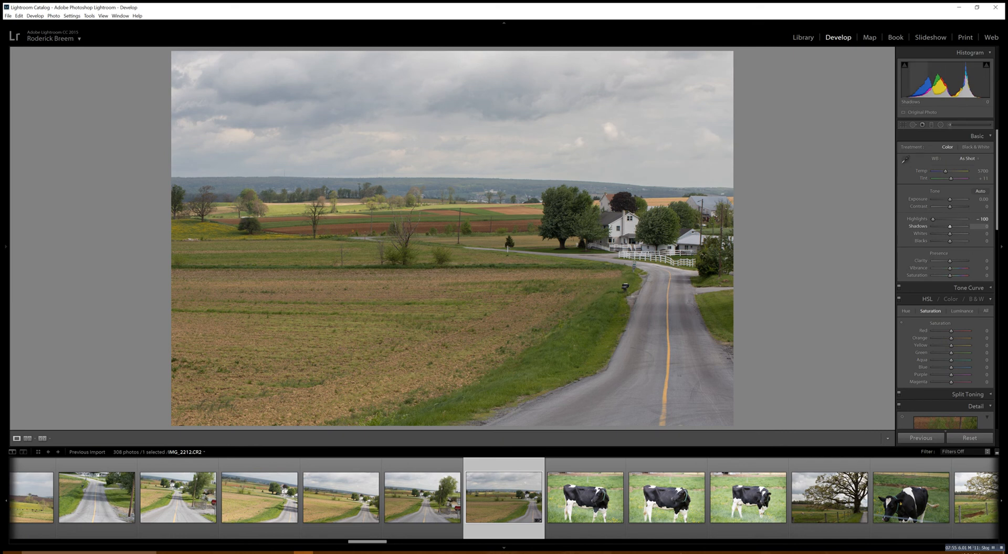
drag(950, 226, 967, 226)
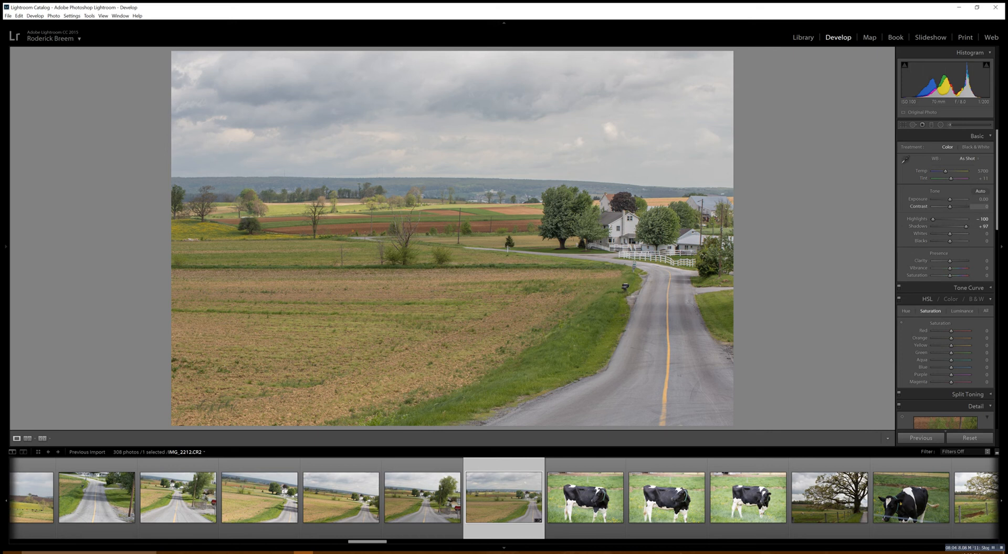
drag(951, 206, 954, 206)
drag(951, 207, 955, 207)
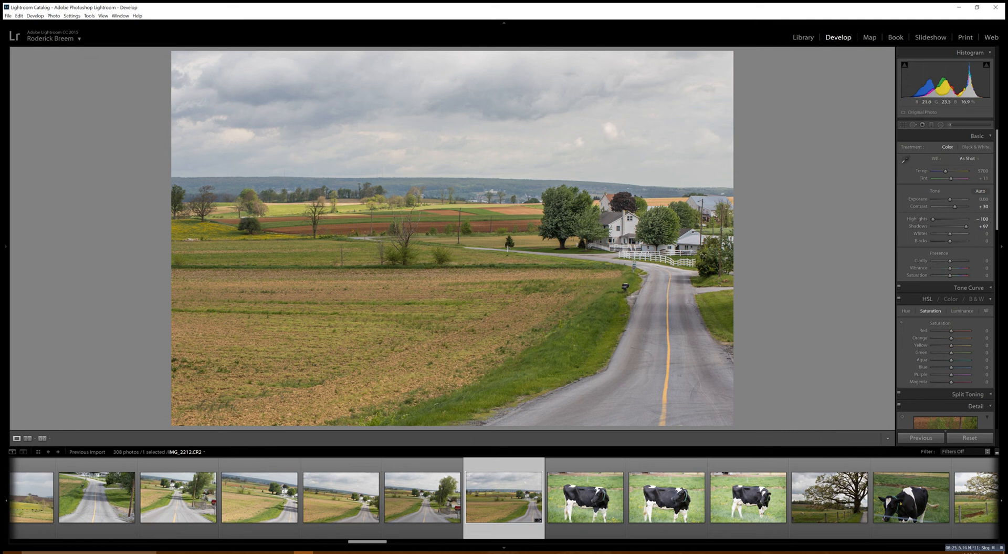
click(624, 222)
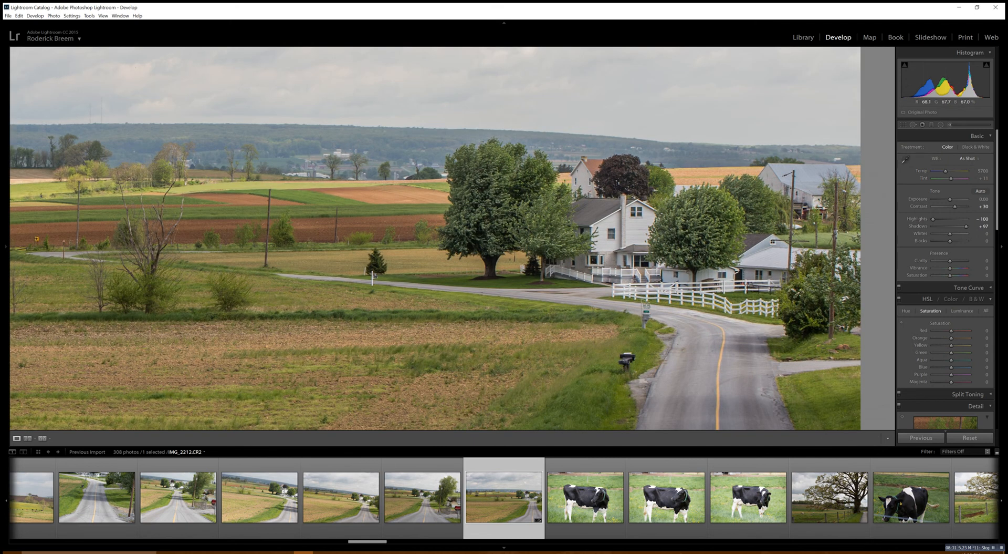
click(624, 222)
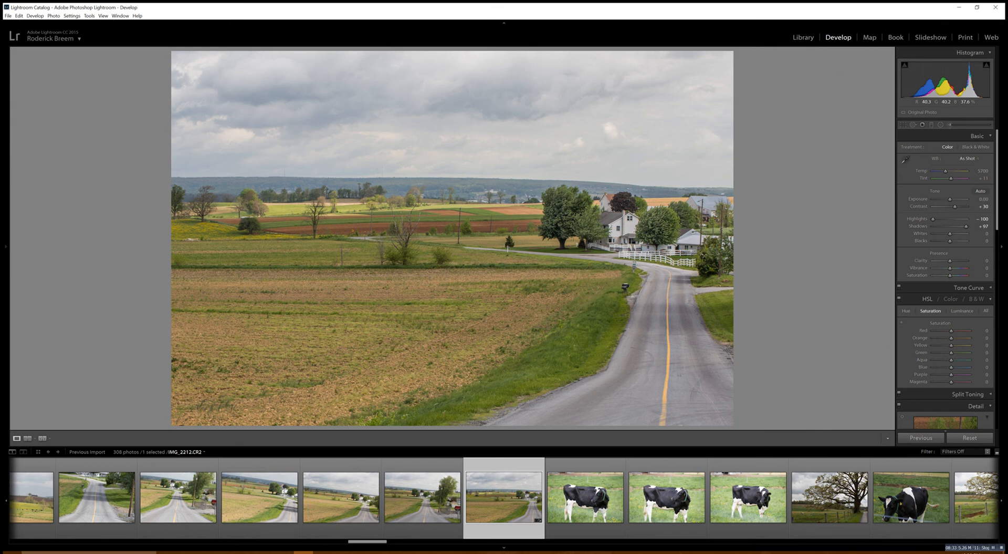
click(625, 222)
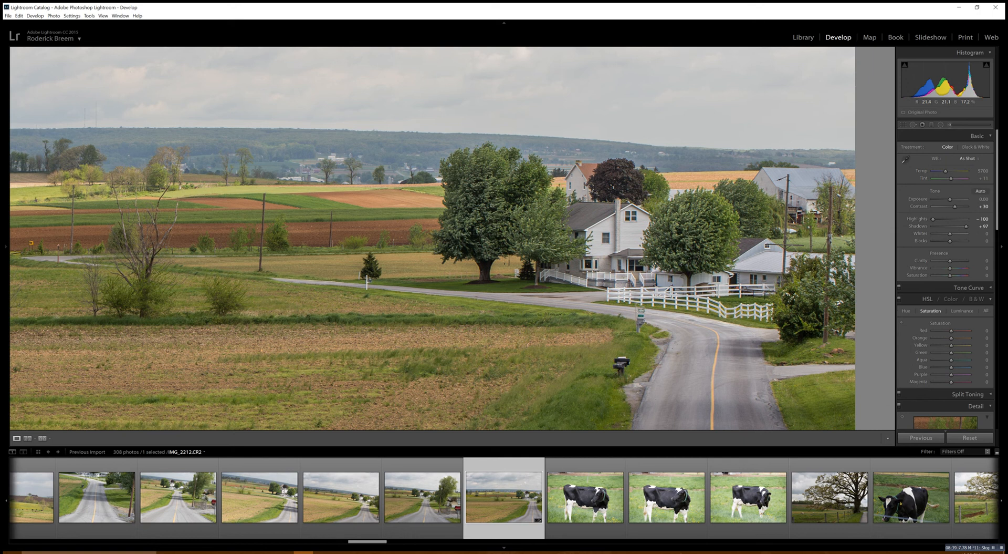
key(z)
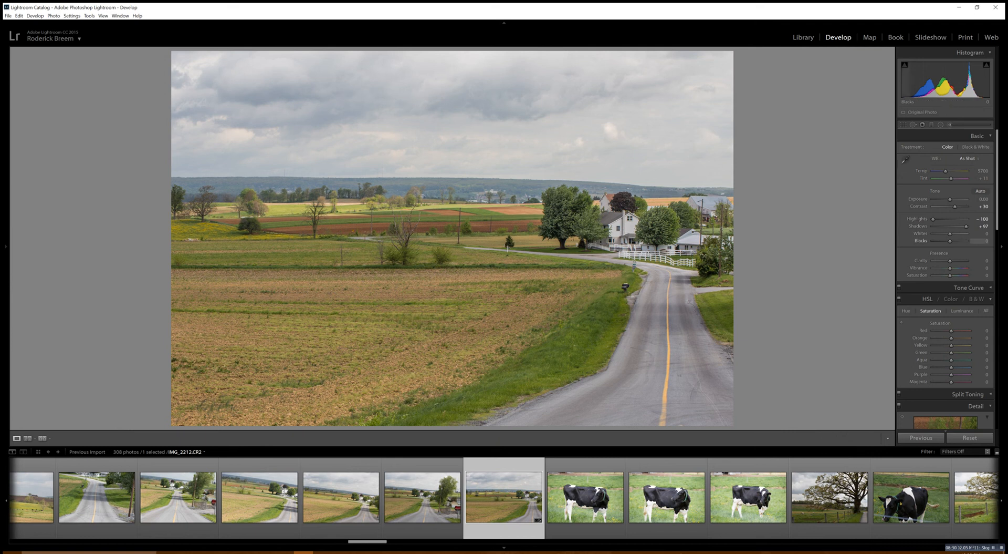
Step: Export the country road photo with the previous export settings, overwriting the existing IMG_2212.jpg
scroll(945, 278, down, 5)
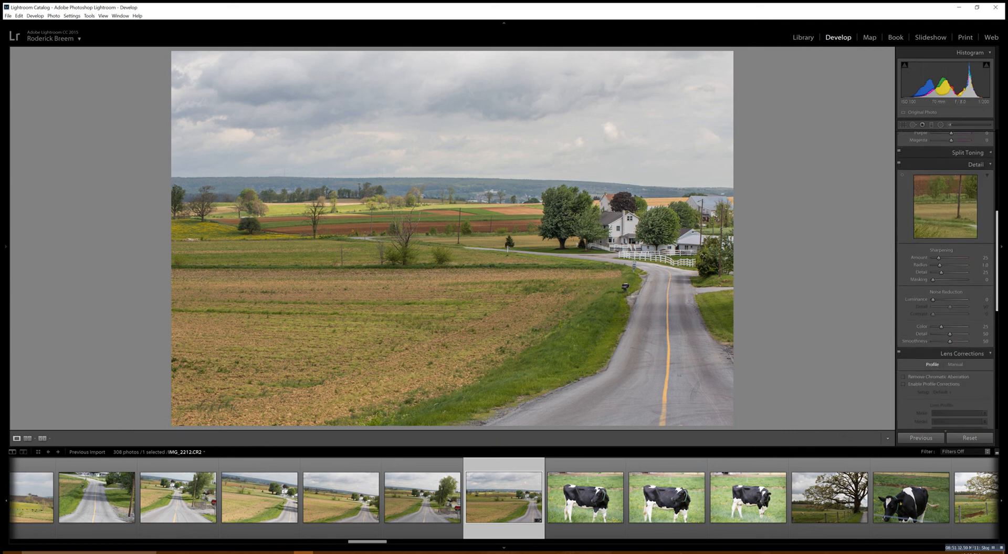
scroll(945, 273, down, 3)
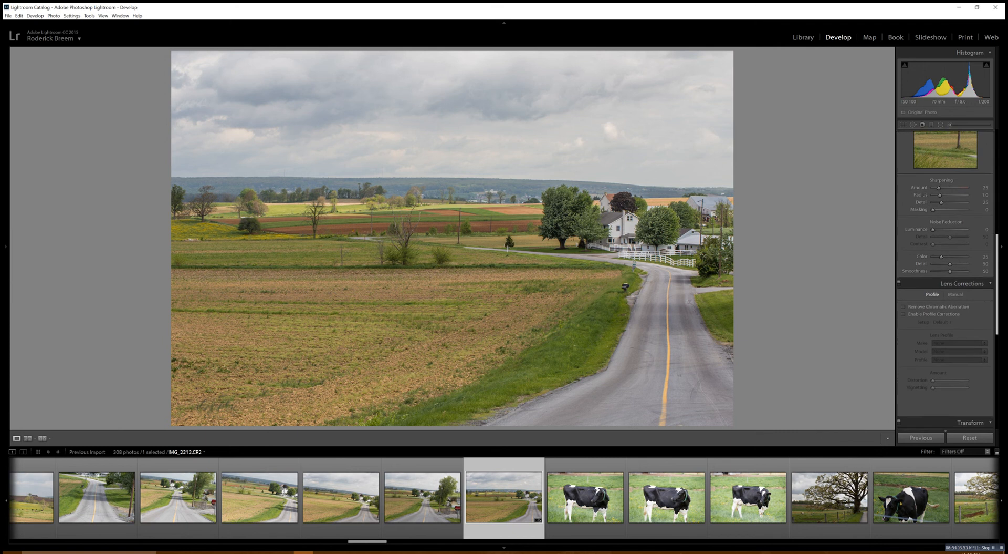
right_click(465, 218)
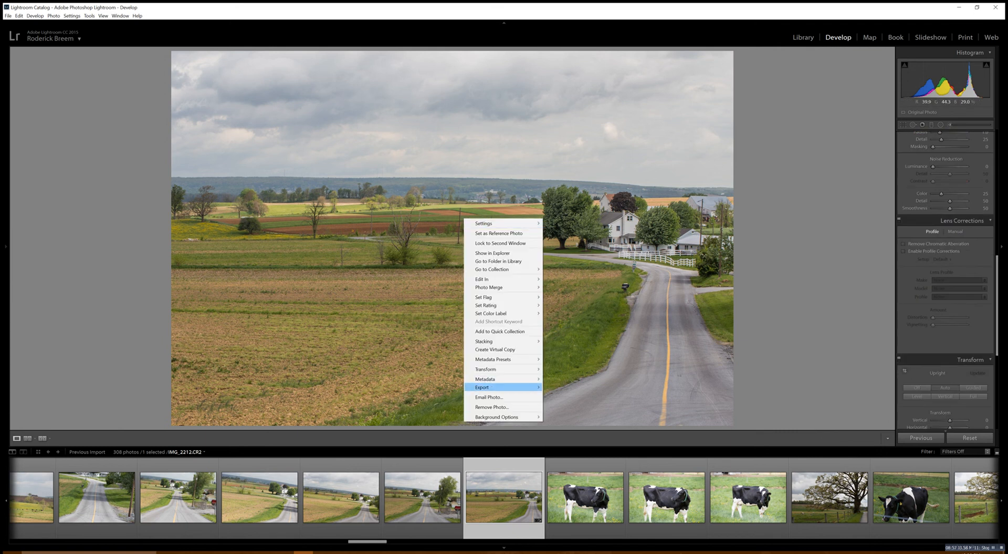
mouse_move(494, 387)
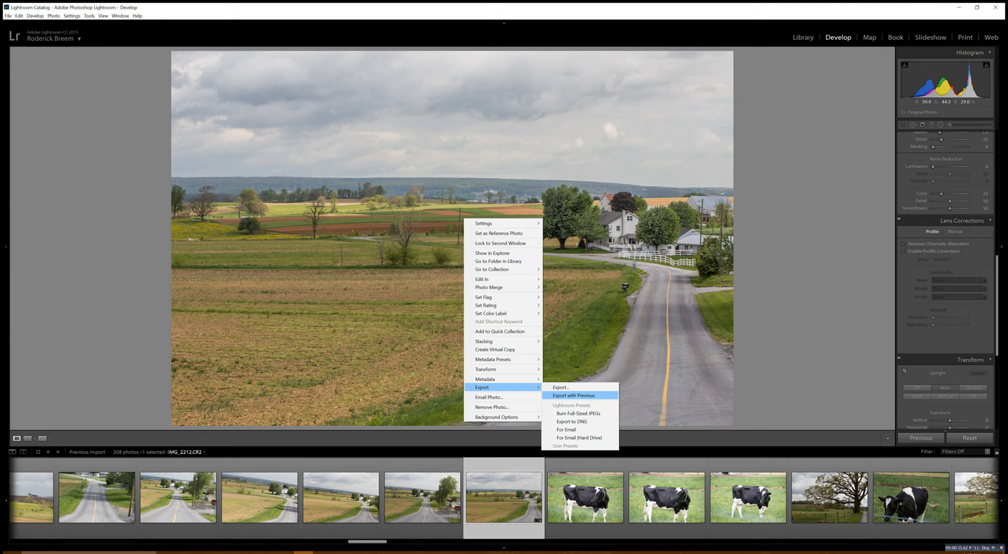
click(574, 395)
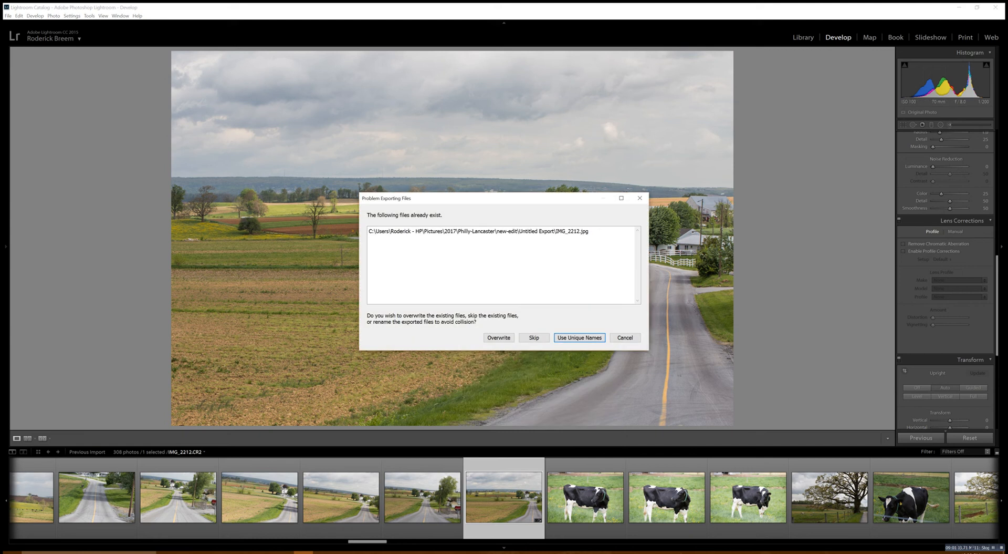
click(498, 337)
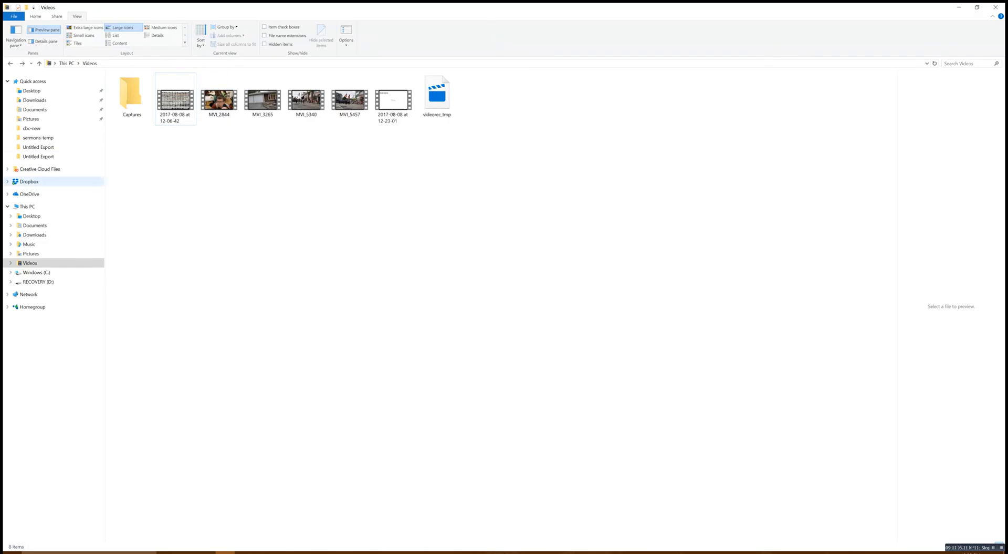
Step: In File Explorer, open the Philly-Lancaster folder inside the 2017 folder of Pictures
click(31, 119)
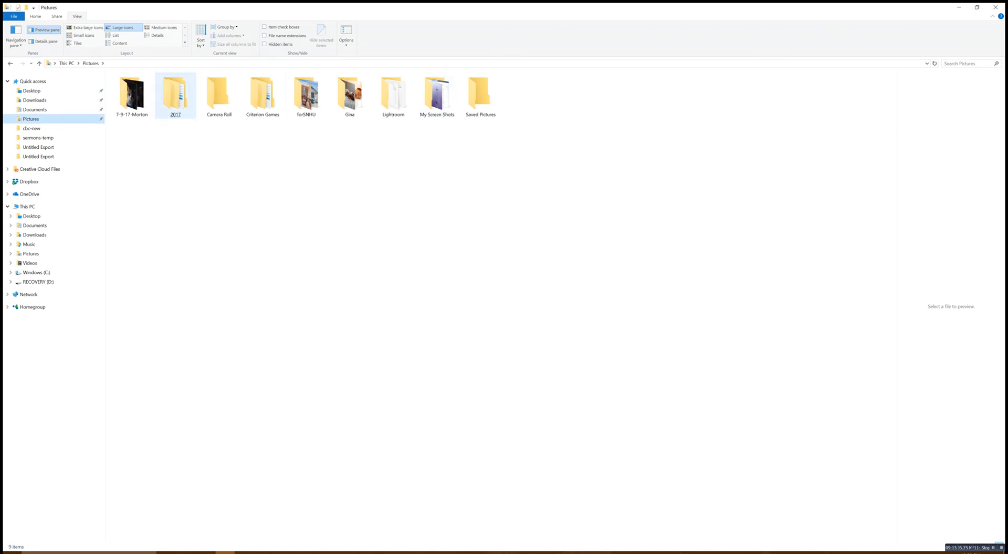
double_click(176, 95)
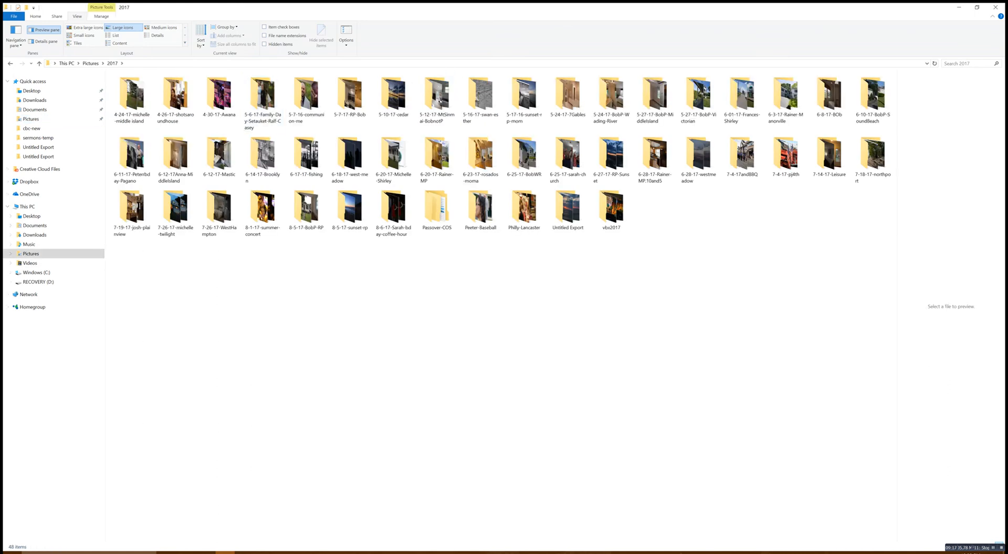
double_click(524, 208)
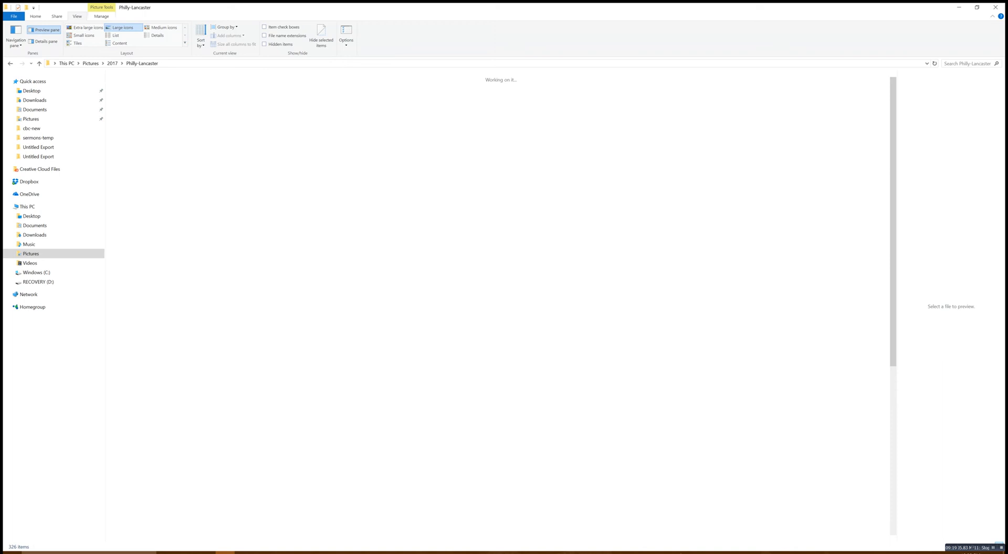